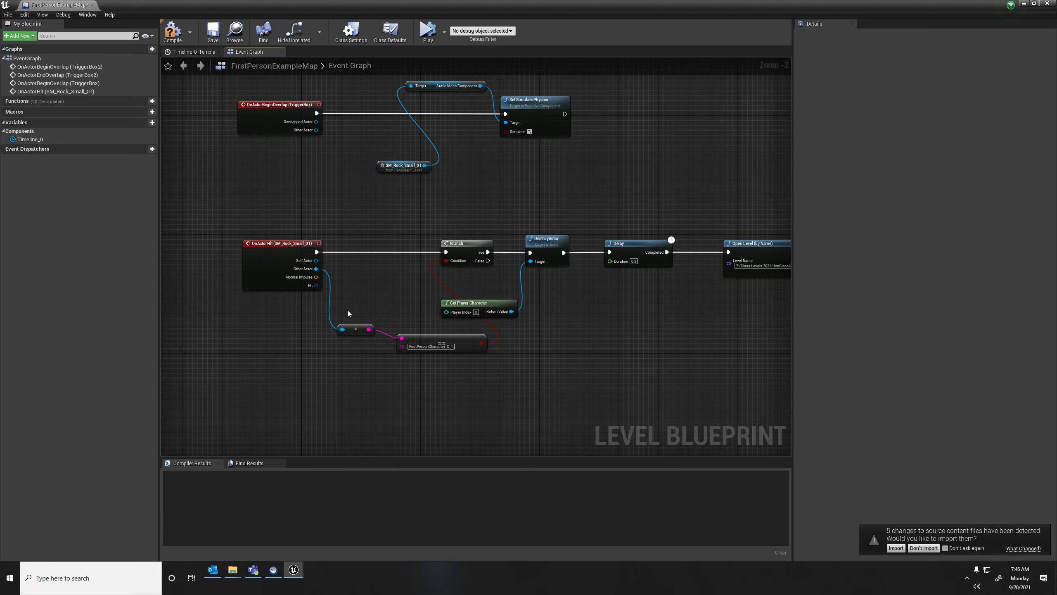
- Examine the rock's OnActorHit node chain from the event through Branch, DestroyActor and Delay to Open Level
right_click_drag(348, 314, 465, 348)
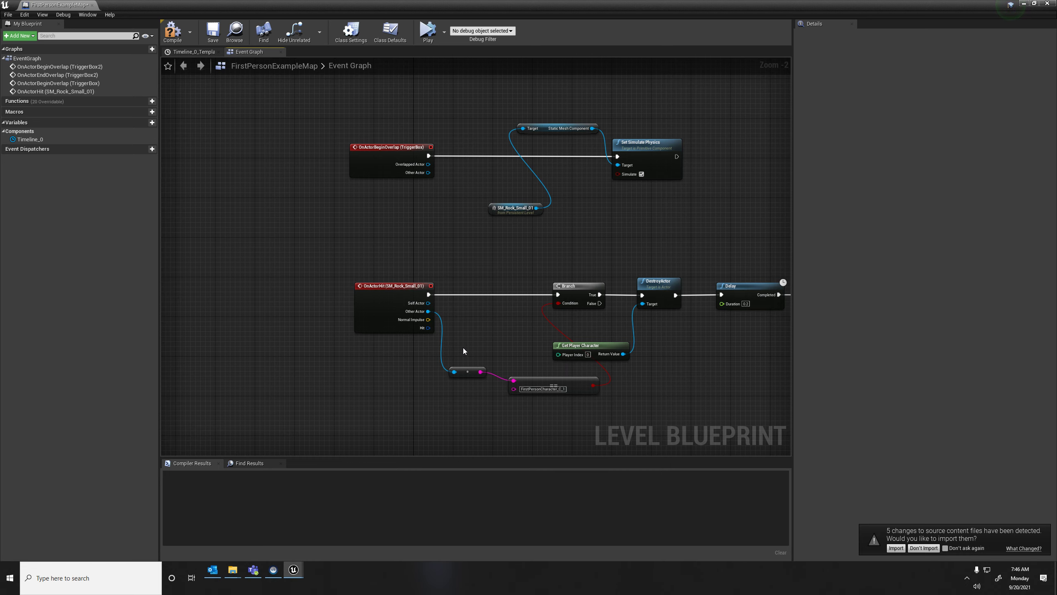
right_click_drag(475, 340, 365, 323)
left_click(453, 268)
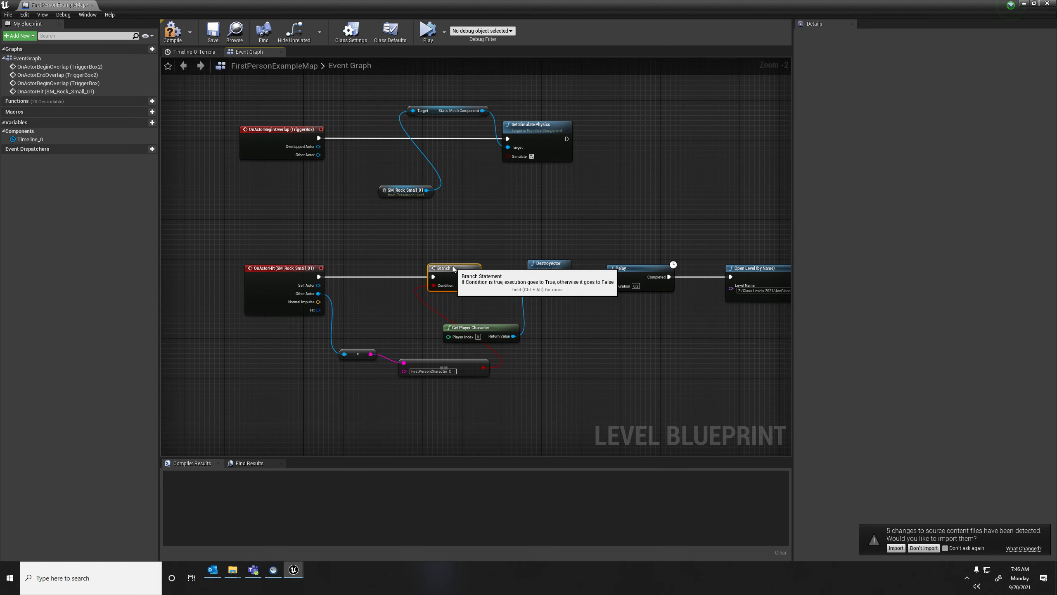
scroll(405, 278, "up", 2)
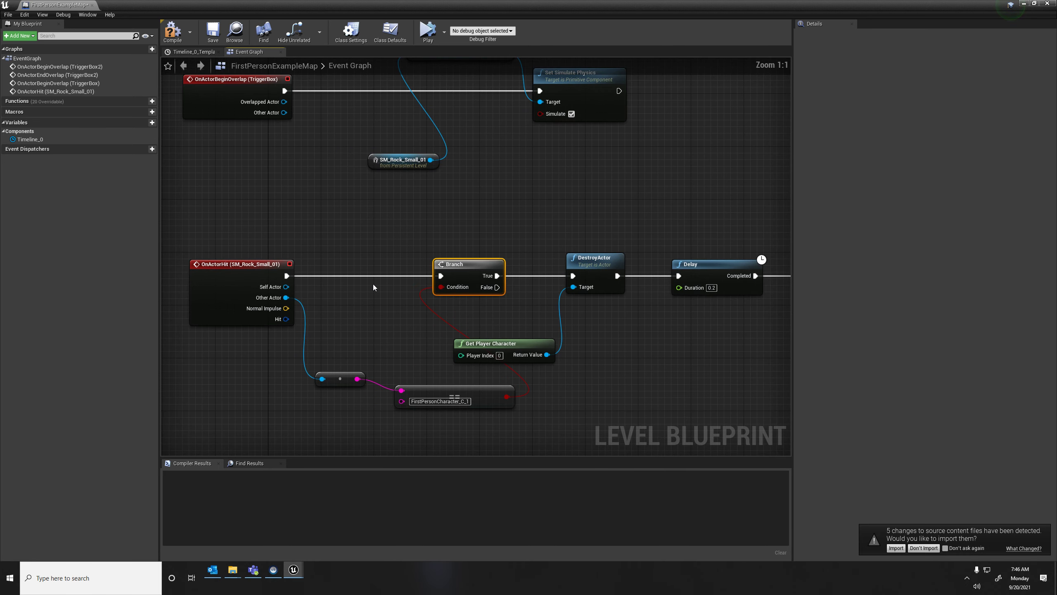
left_click(245, 268)
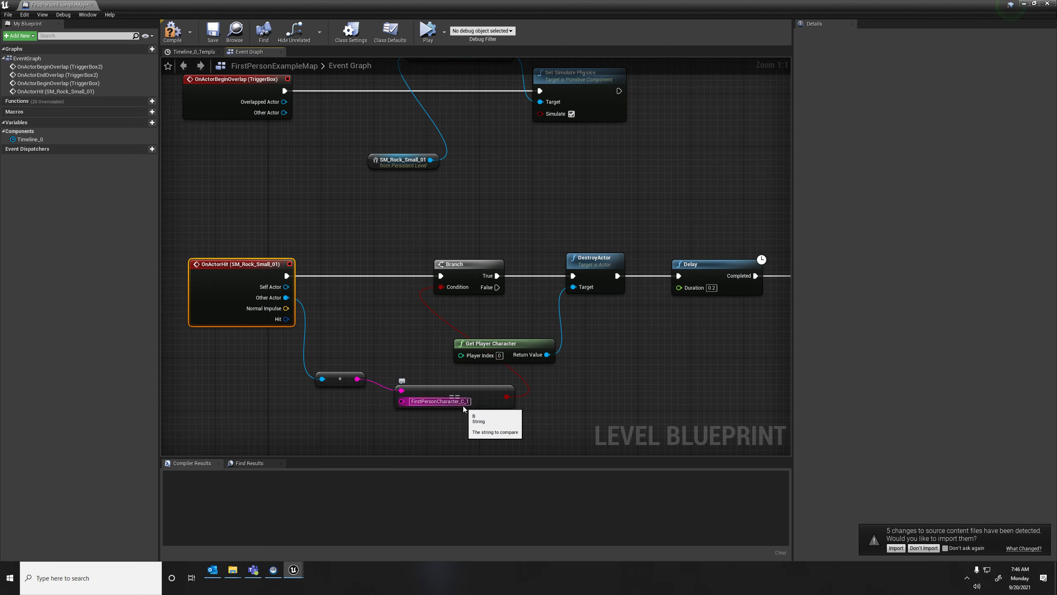
left_click(469, 402)
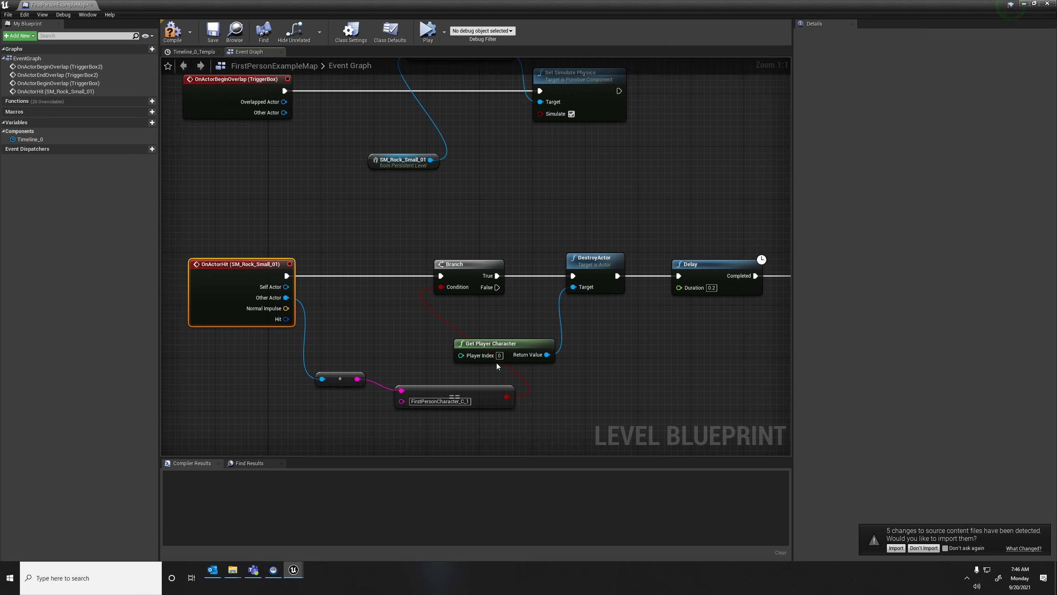
left_click_drag(490, 346, 510, 319)
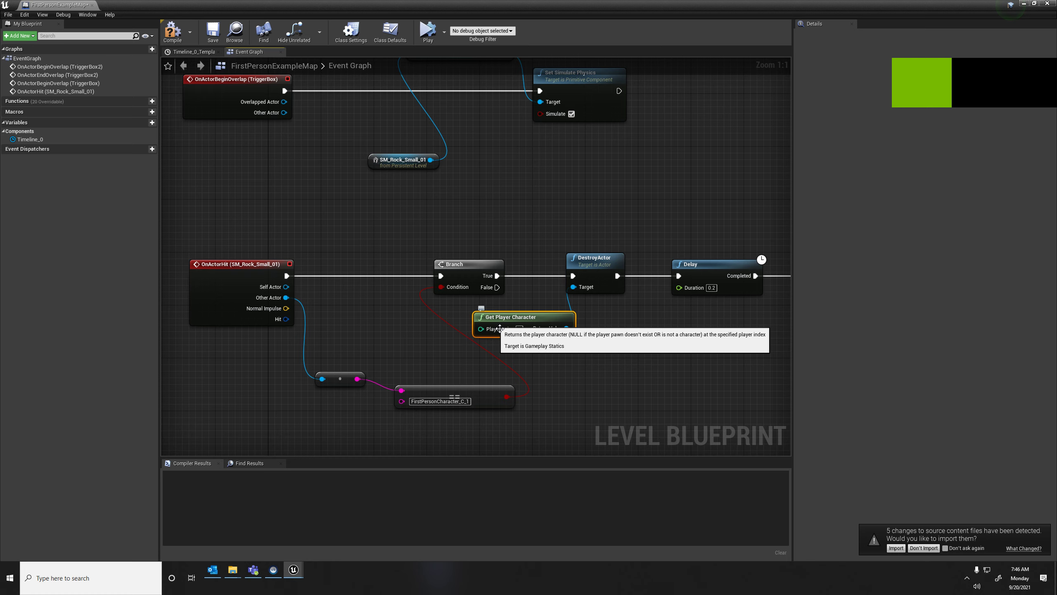
right_click_drag(532, 275, 408, 282)
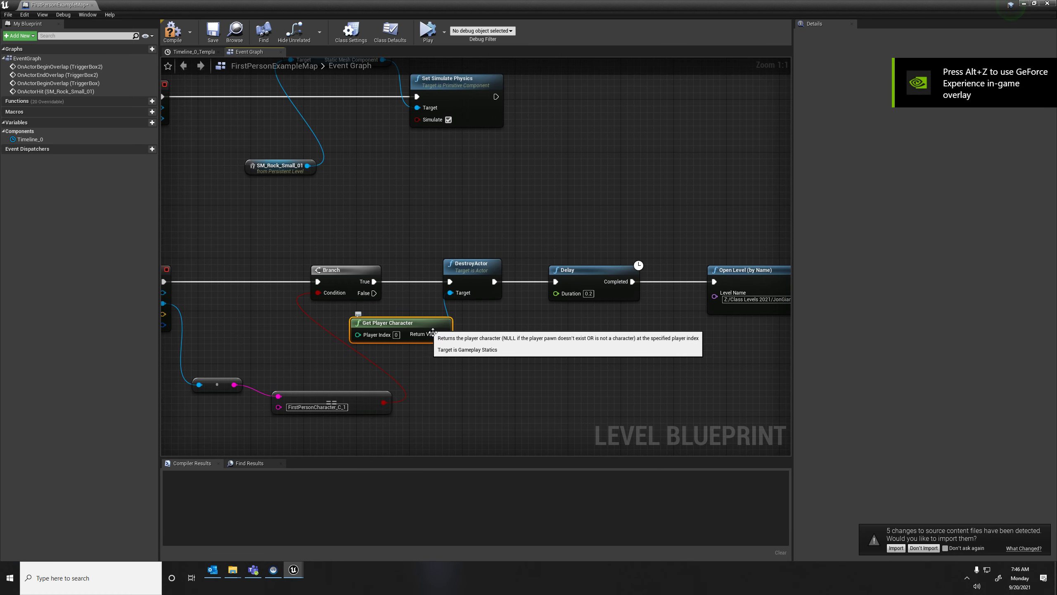
right_click_drag(477, 270, 336, 259)
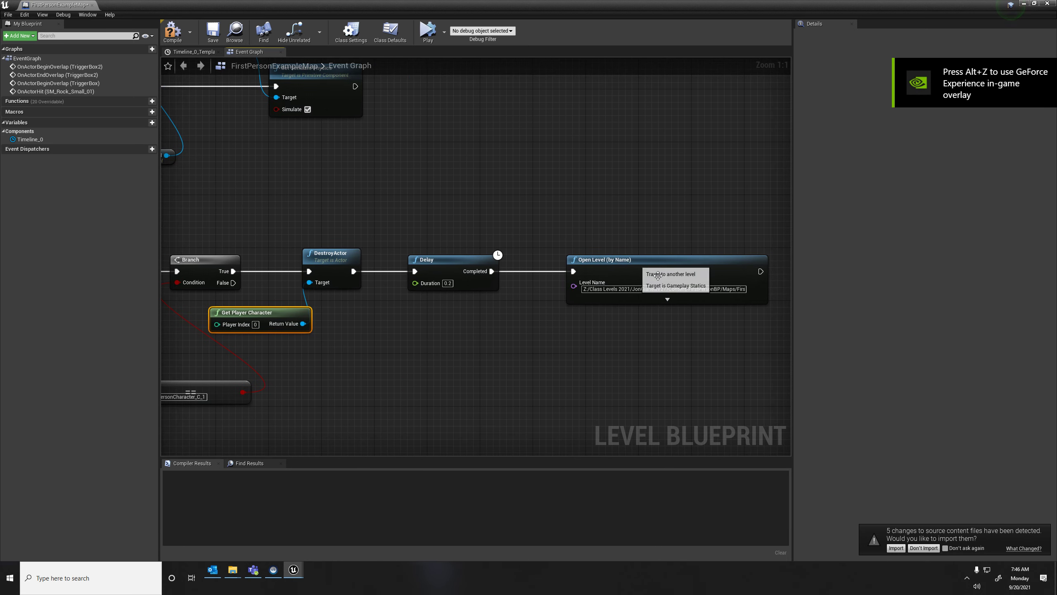
right_click_drag(484, 216, 617, 239)
- Compile the level blueprint, uncover the level viewport, and play the level there, walking toward the floating rock
left_click(172, 33)
left_click_drag(255, 5, 328, 351)
key("alt+s")
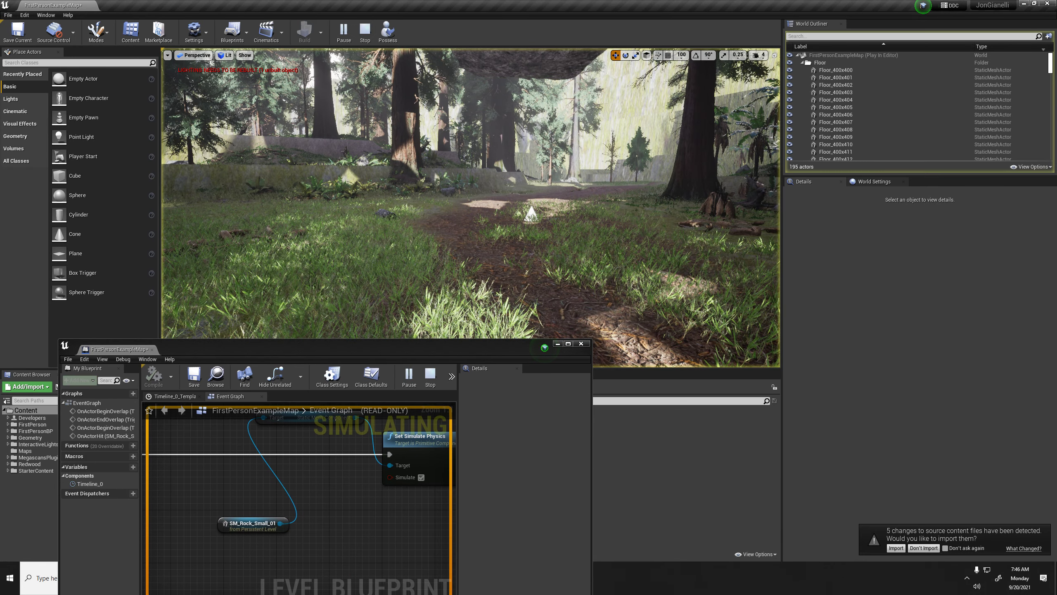
right_click(498, 205)
left_click(365, 33)
left_click(361, 33)
left_click(372, 54)
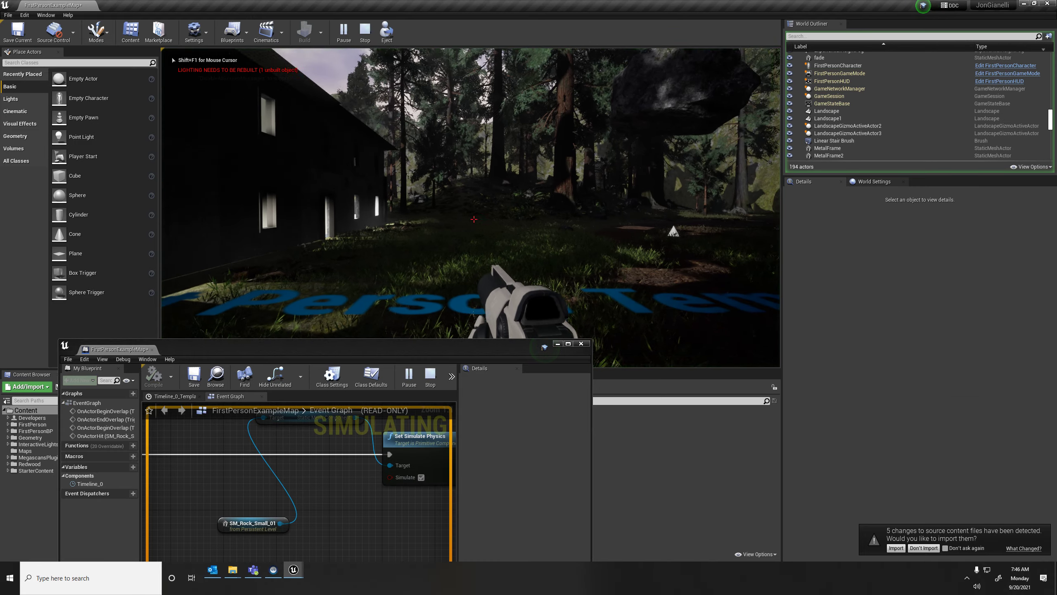
key("w")
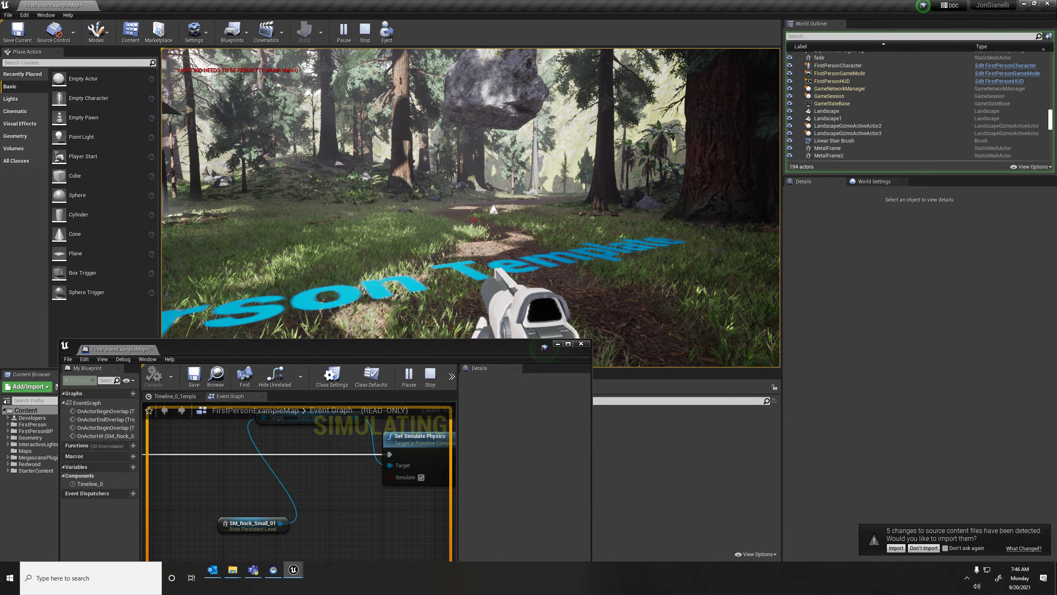
- Return to the level blueprint during play and select FirstPersonExampleMap as its debug object
key("super")
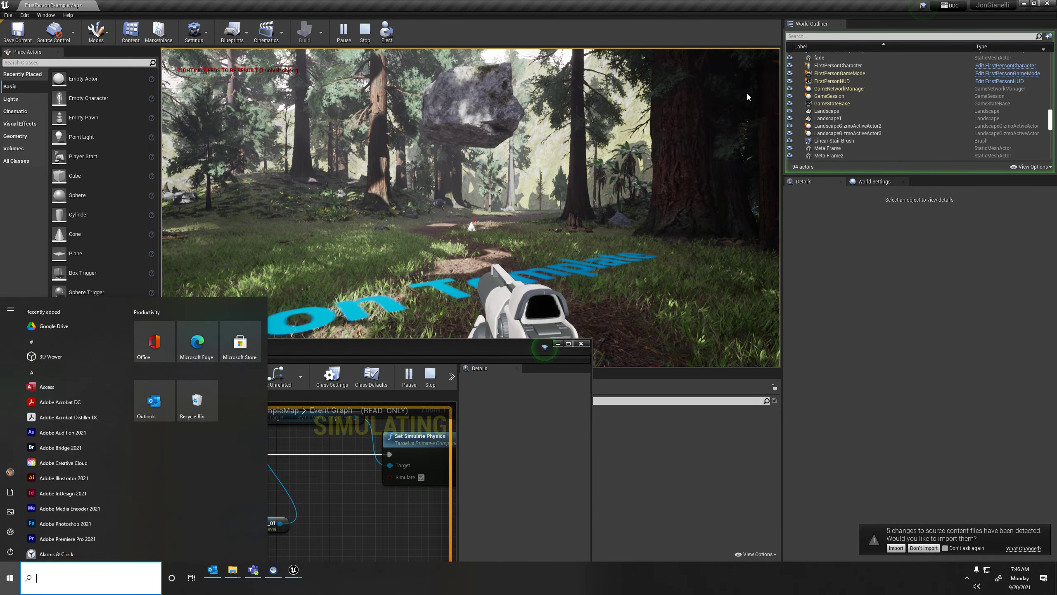
left_click(493, 336)
double_click(492, 346)
left_click(526, 32)
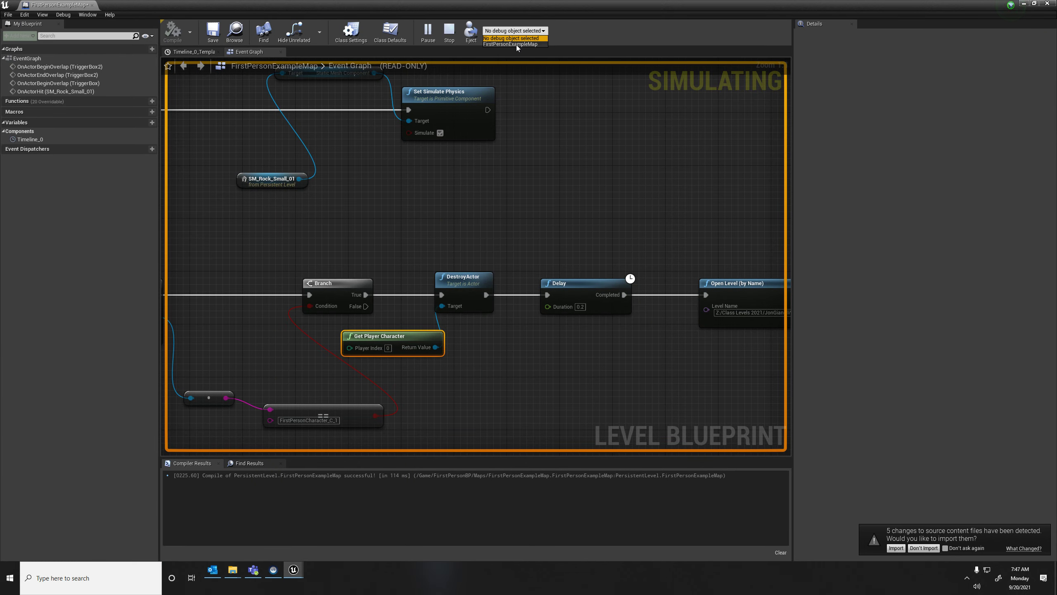
left_click(517, 45)
- Shrink the level blueprint window and place it beside the game view with the rock's hit nodes in sight
left_click_drag(529, 4, 407, 38)
scroll(433, 223, "down", 4)
right_click_drag(433, 226, 393, 160)
left_click_drag(469, 40, 751, 67)
right_click_drag(659, 279, 635, 261)
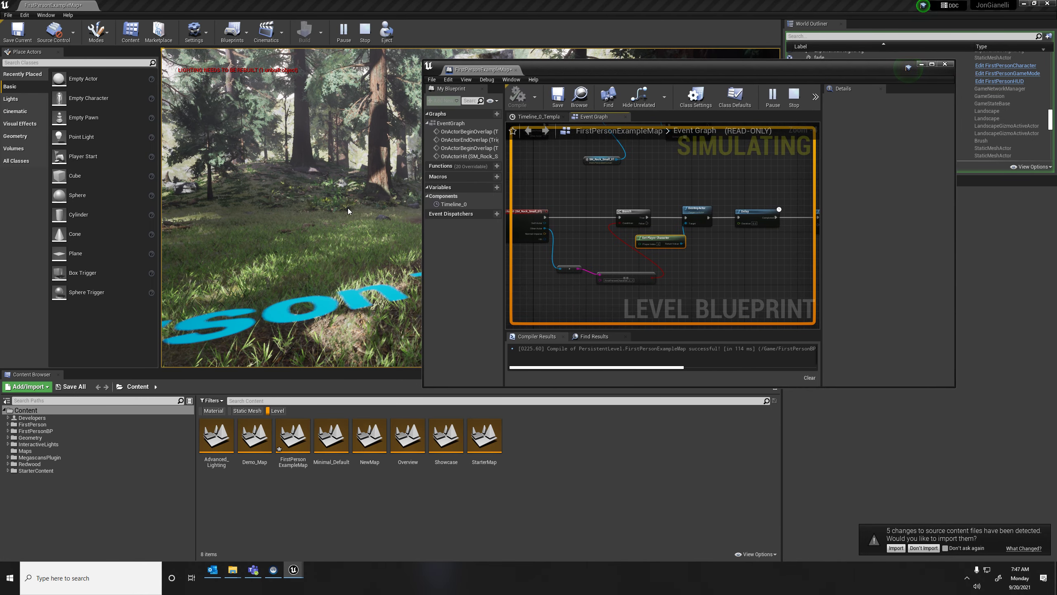
- Walk through the rock's trigger area in the running game to test the debugged graph, and stop playing
left_click(348, 208)
key("w")
key("w")
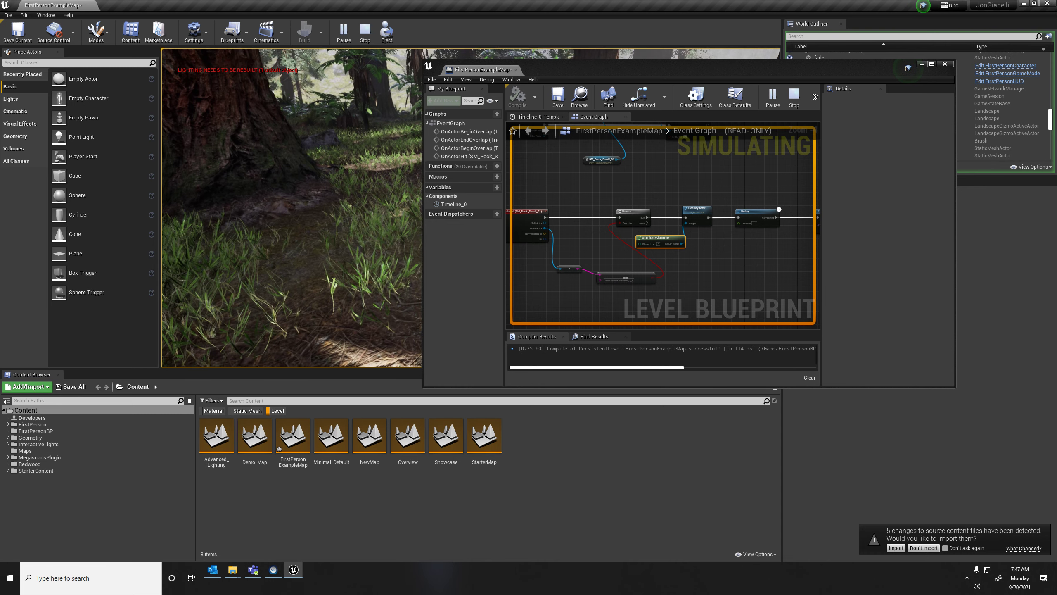
key("Escape")
- Review the OnActorHit node chain again and run another short play test of the falling rock
right_click_drag(765, 224, 722, 175)
right_click_drag(637, 172, 722, 188)
left_click(582, 205)
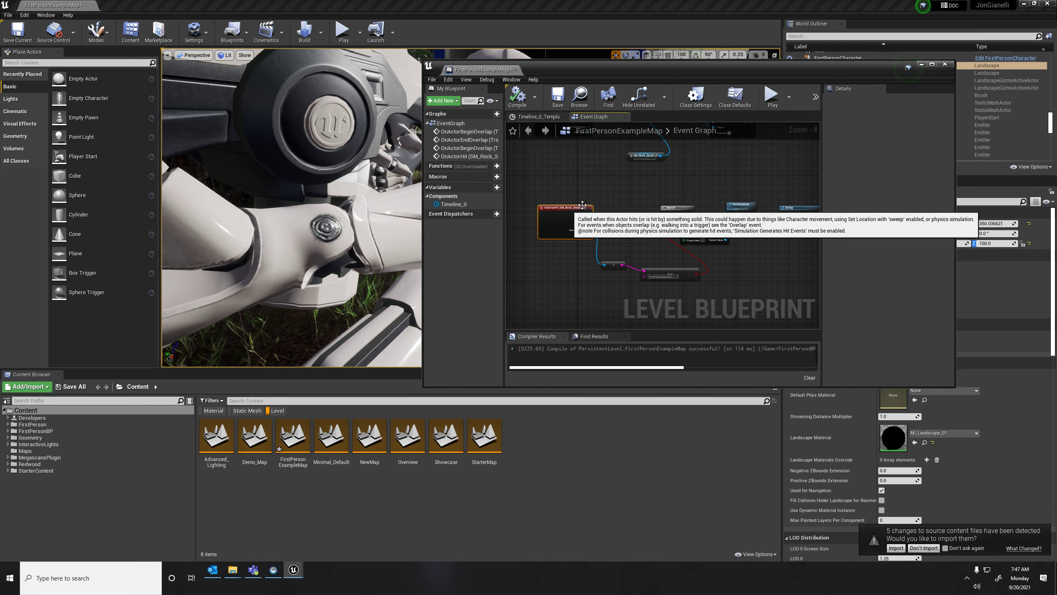
left_click_drag(737, 69, 788, 163)
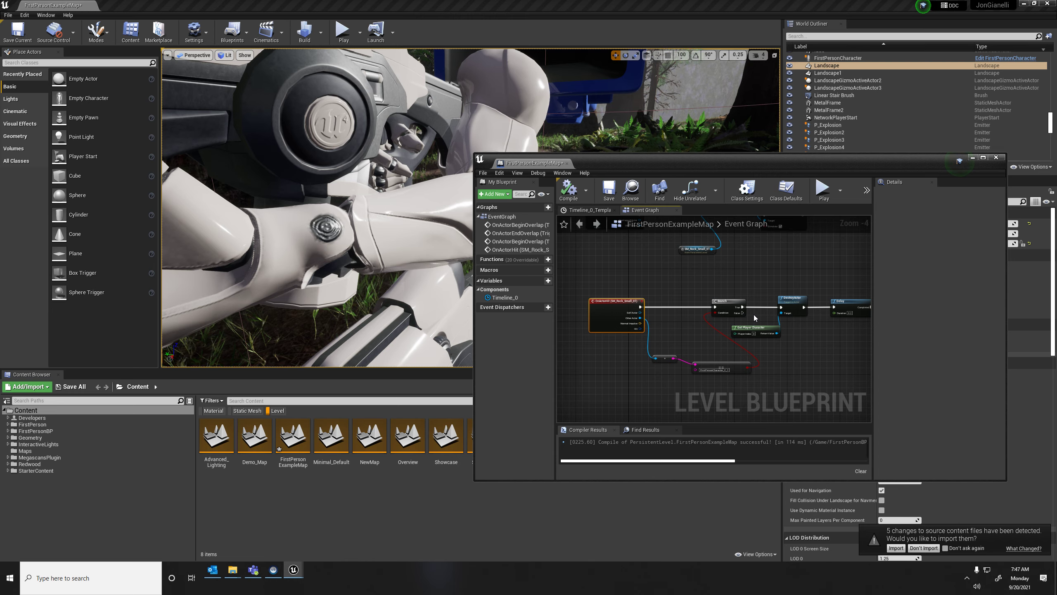
right_click_drag(751, 322, 668, 303)
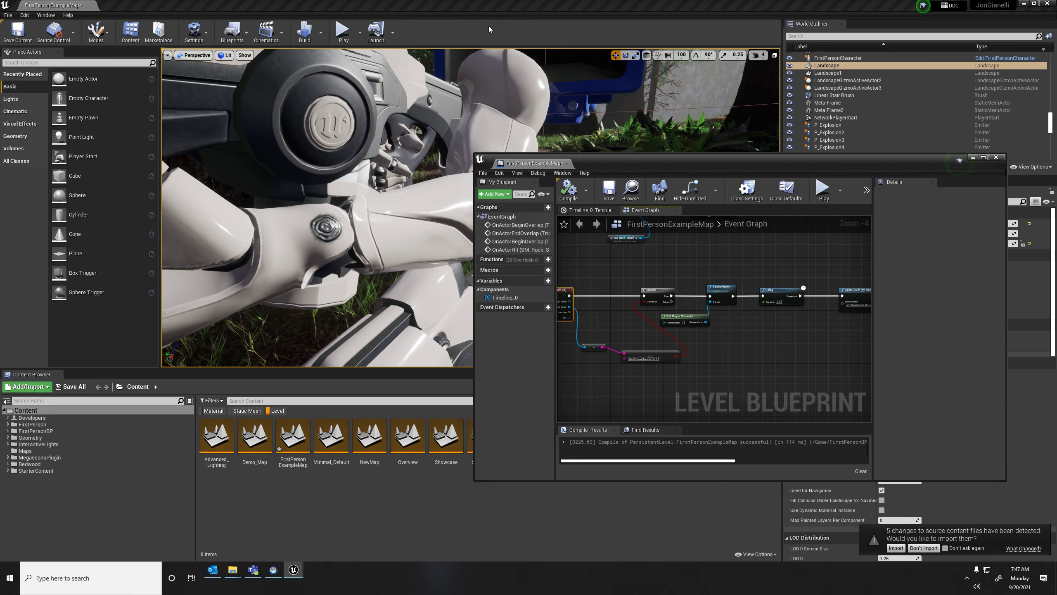
left_click(340, 31)
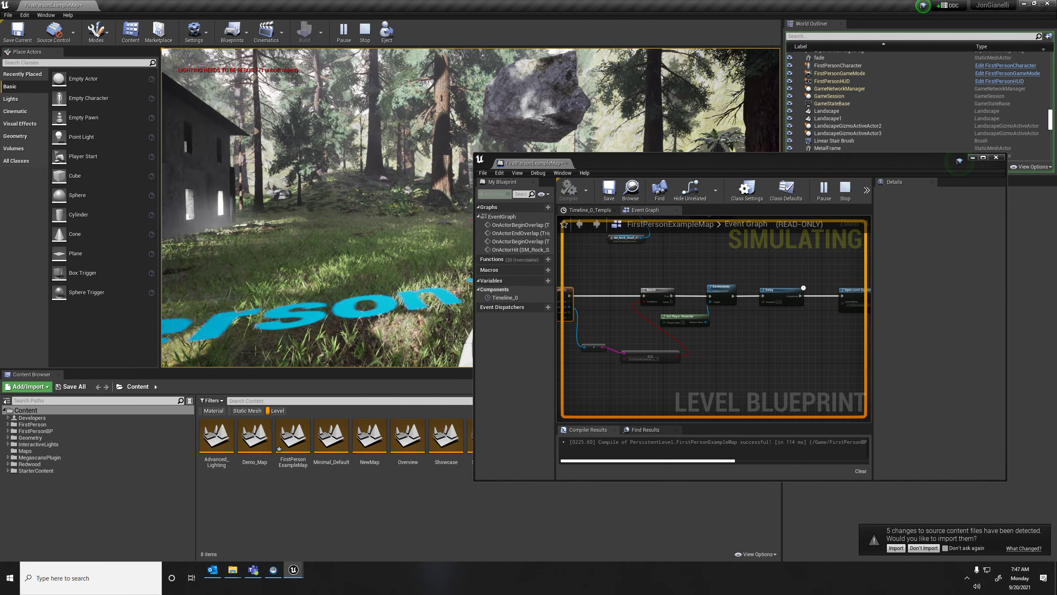
key("Escape")
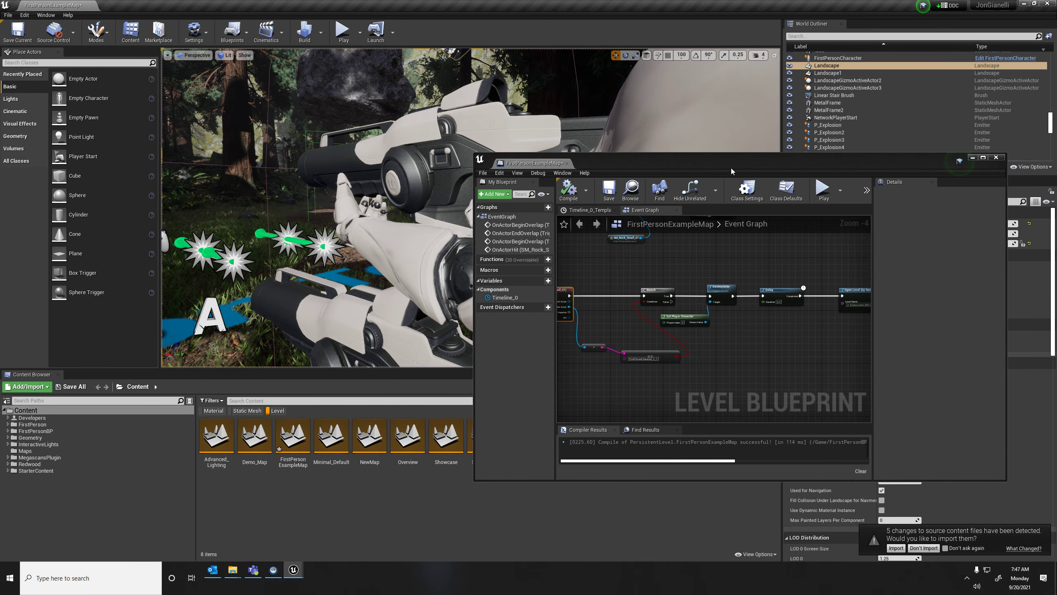
- Maximize the level blueprint, add a new variable, and open its variable type list
left_click_drag(641, 159, 563, 128)
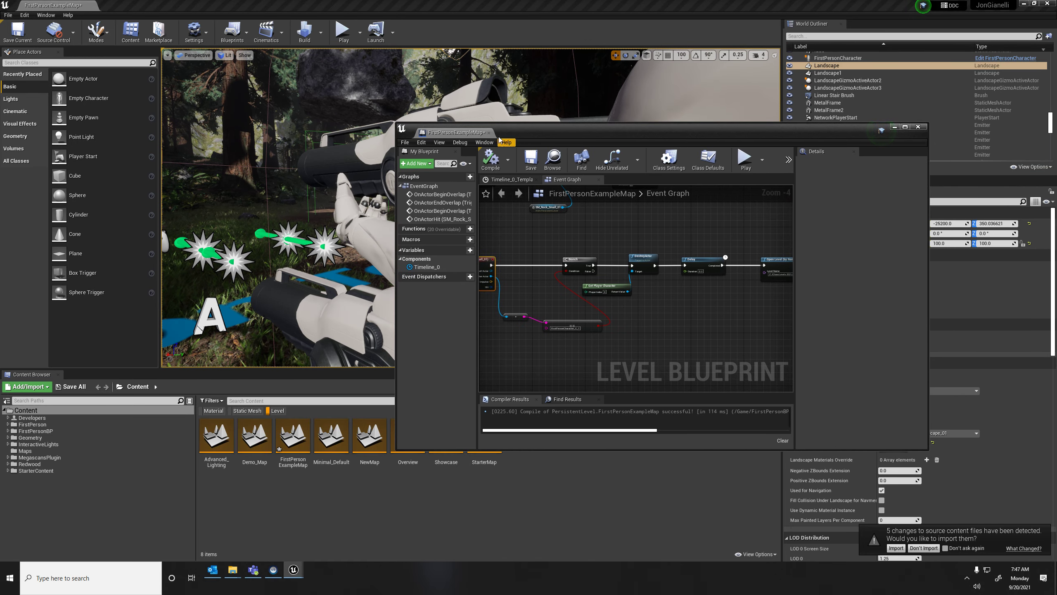
right_click_drag(506, 266, 543, 261)
double_click(527, 134)
scroll(358, 275, "up", 4)
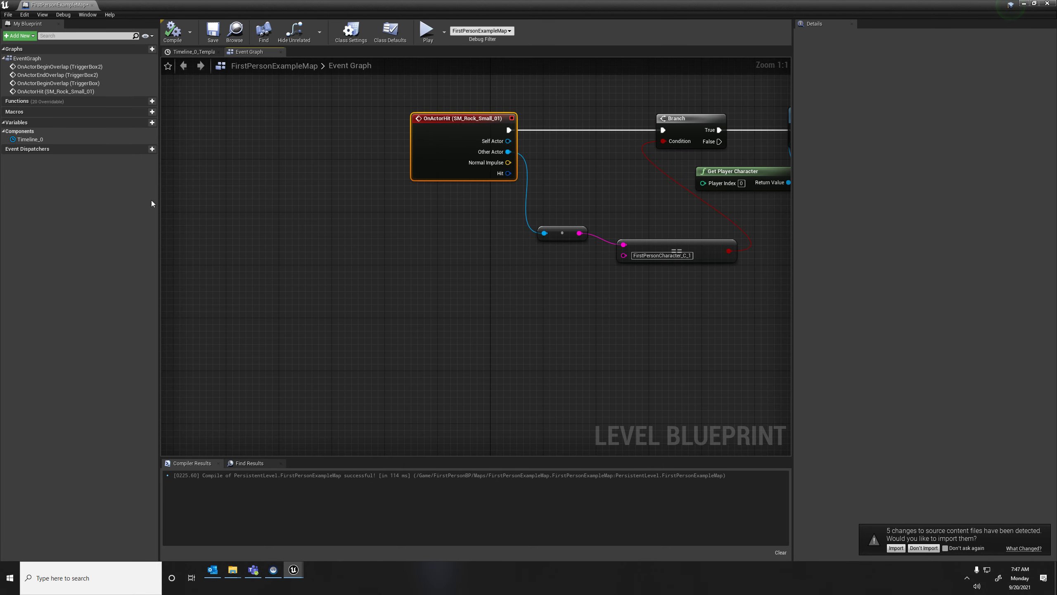
left_click(137, 123)
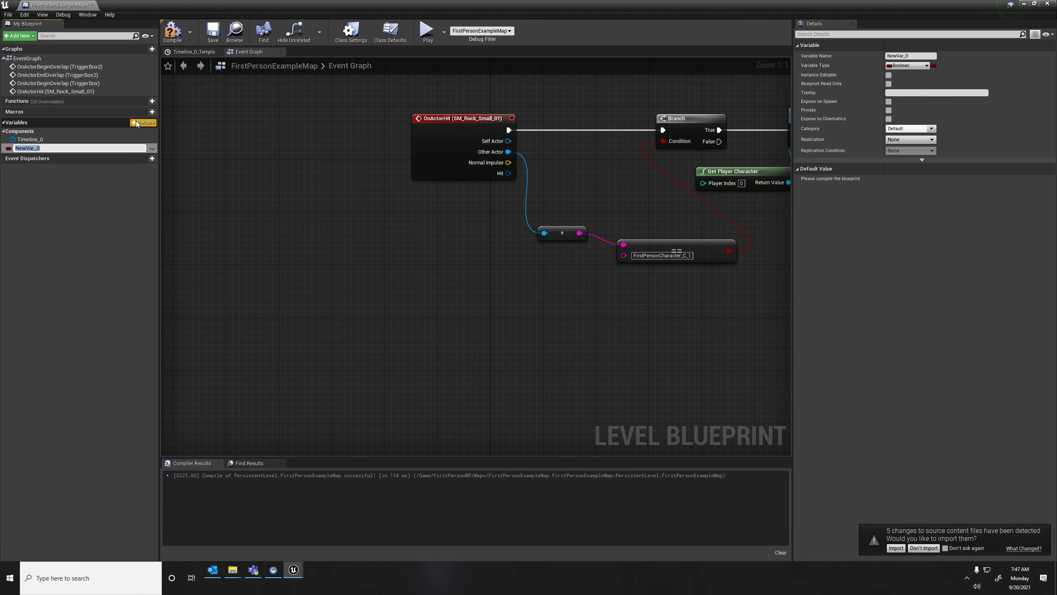
left_click(911, 66)
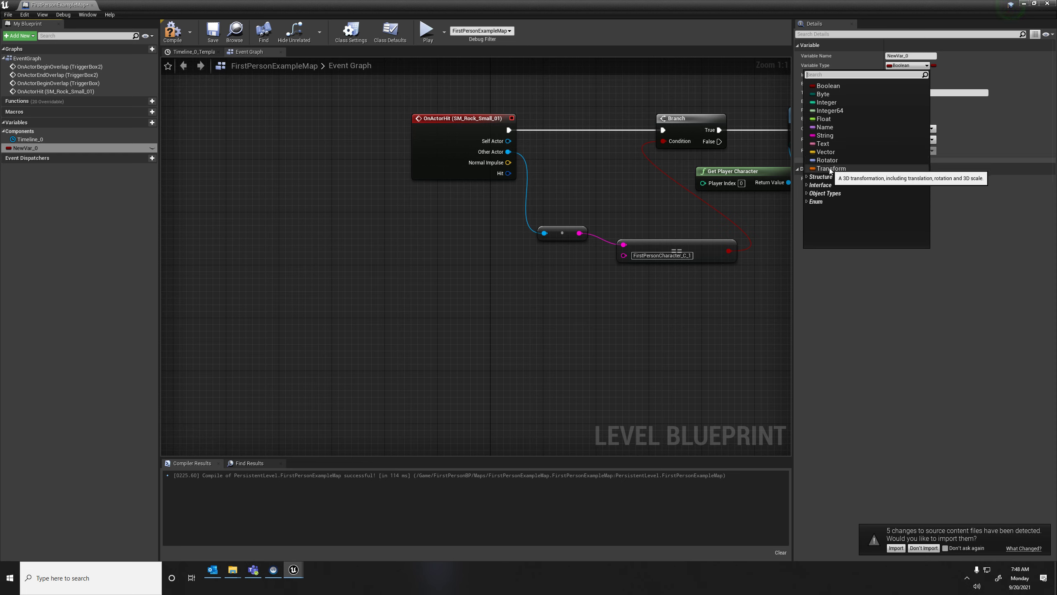
- Delete all nodes of the TriggerBox overlap chain and the rock's OnActorHit chain from the Event Graph
right_click_drag(620, 191, 430, 293)
right_click_drag(386, 160, 478, 281)
scroll(537, 336, "down", 3)
right_click_drag(579, 303, 536, 255)
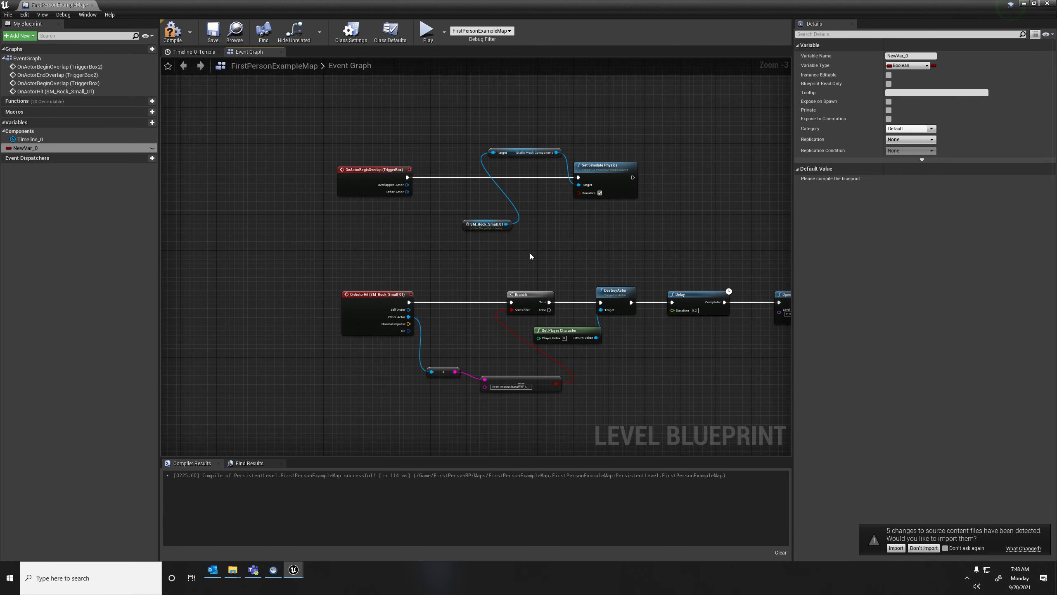
left_click_drag(341, 111, 784, 380)
key("Delete")
- Uncover the level viewport and delete the TriggerBox on the path beneath the floating rock
left_click_drag(631, 5, 635, 436)
left_click(462, 471)
right_click_drag(466, 266, 432, 230)
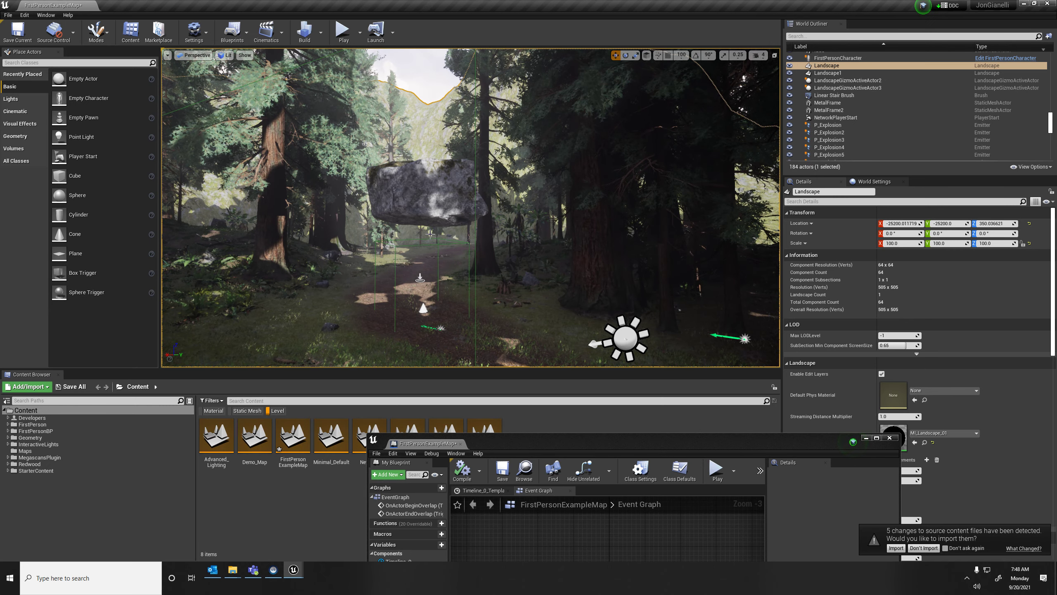
left_click(425, 285)
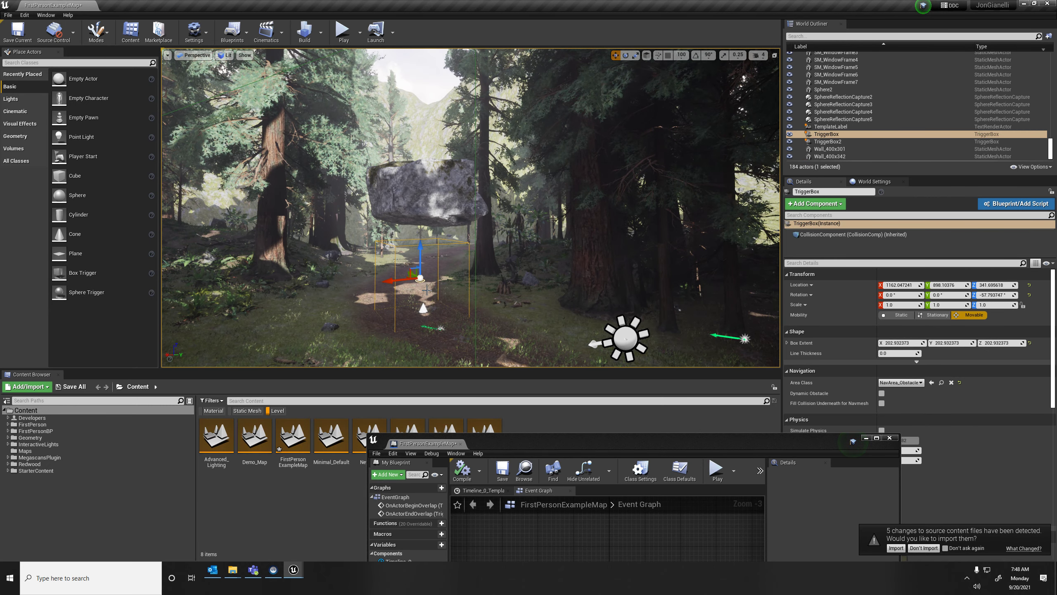
key("Delete")
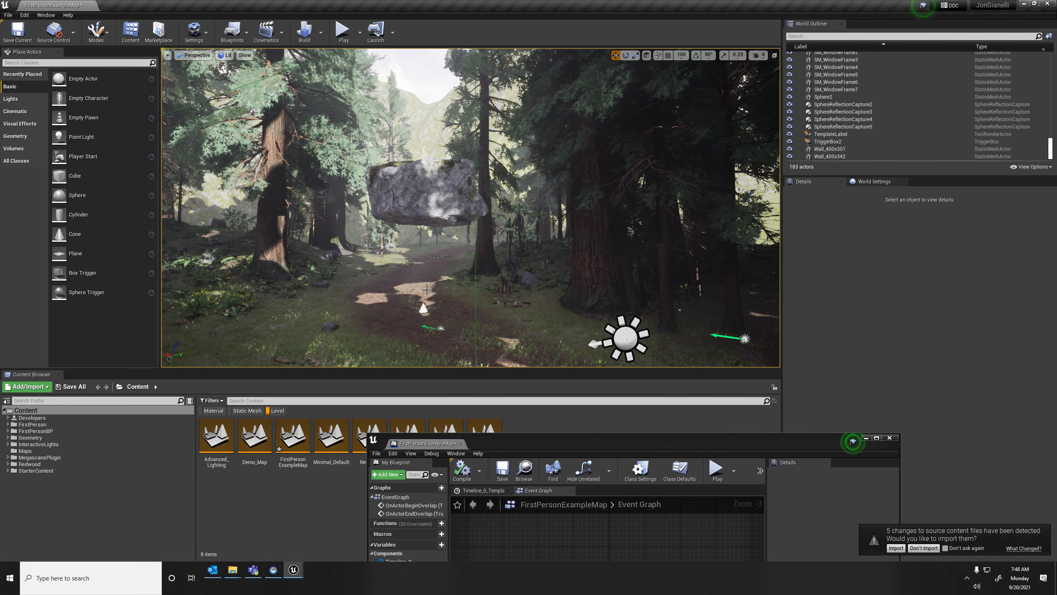
- Find Box Trigger among the placeable actors and place one on the path beneath the floating rock
left_click(65, 65)
type("box trigg")
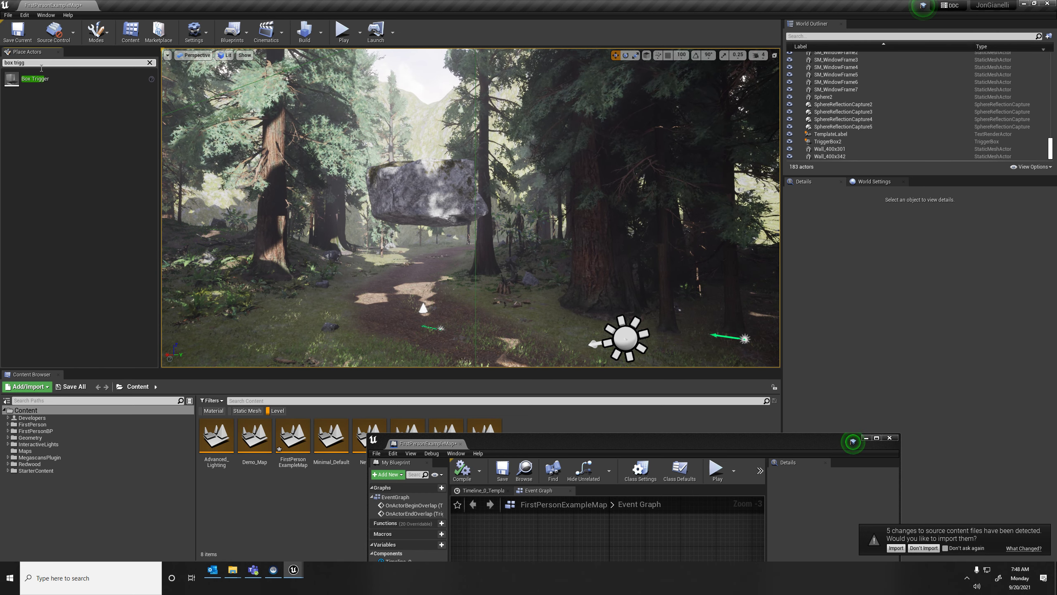
left_click_drag(35, 79, 432, 299)
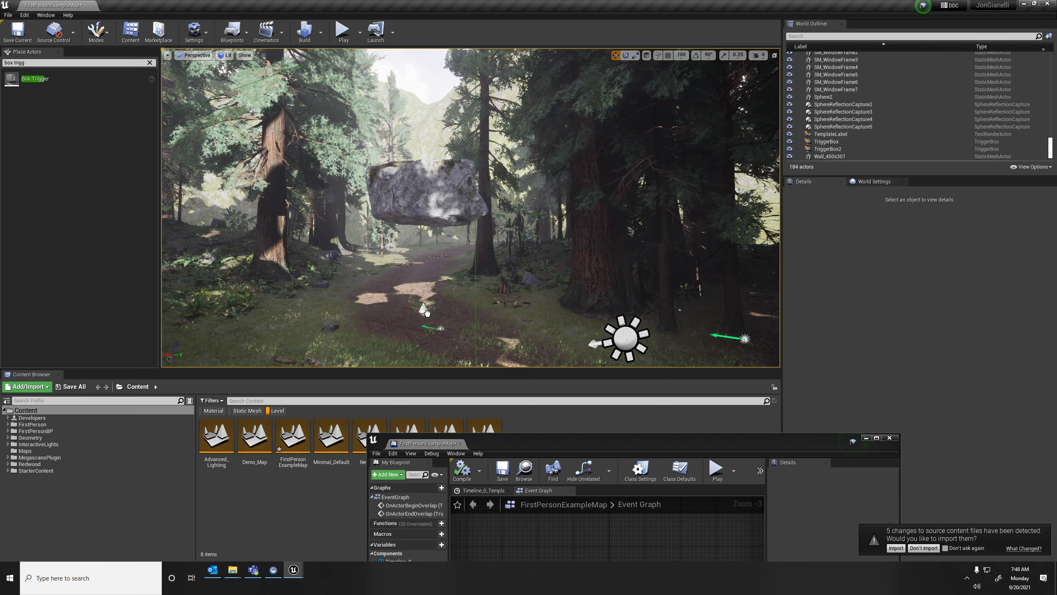
- Scale the new trigger box uniformly to a box extent of about 197 in all three axes
left_click_drag(427, 313, 427, 313)
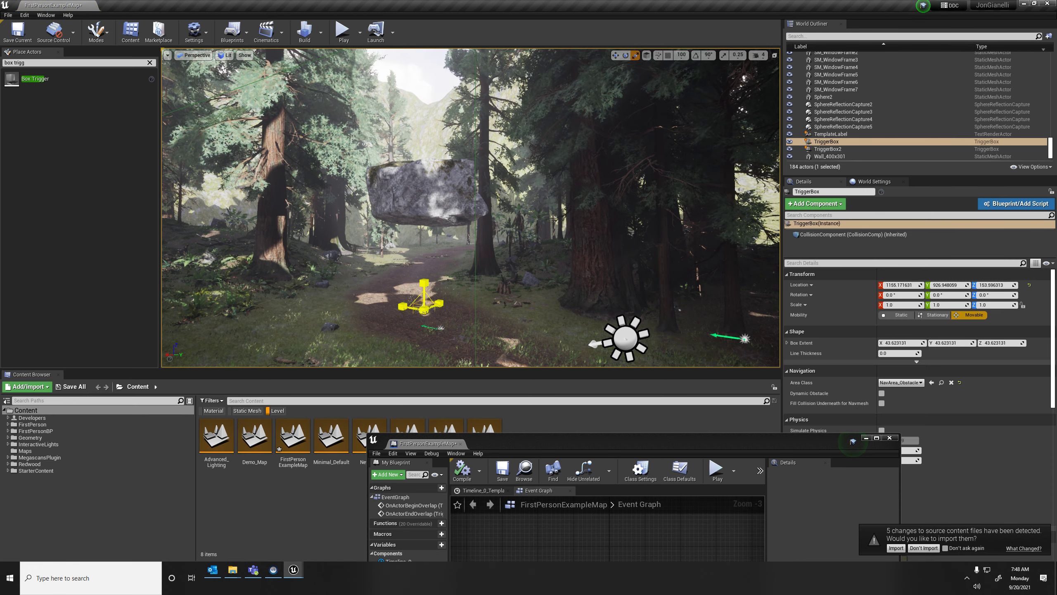
right_click_drag(424, 311, 490, 310)
key("w")
key("s")
key("w")
- Add an OnActorBeginOverlap event for the new TriggerBox to the level blueprint
left_click_drag(530, 448, 251, 299)
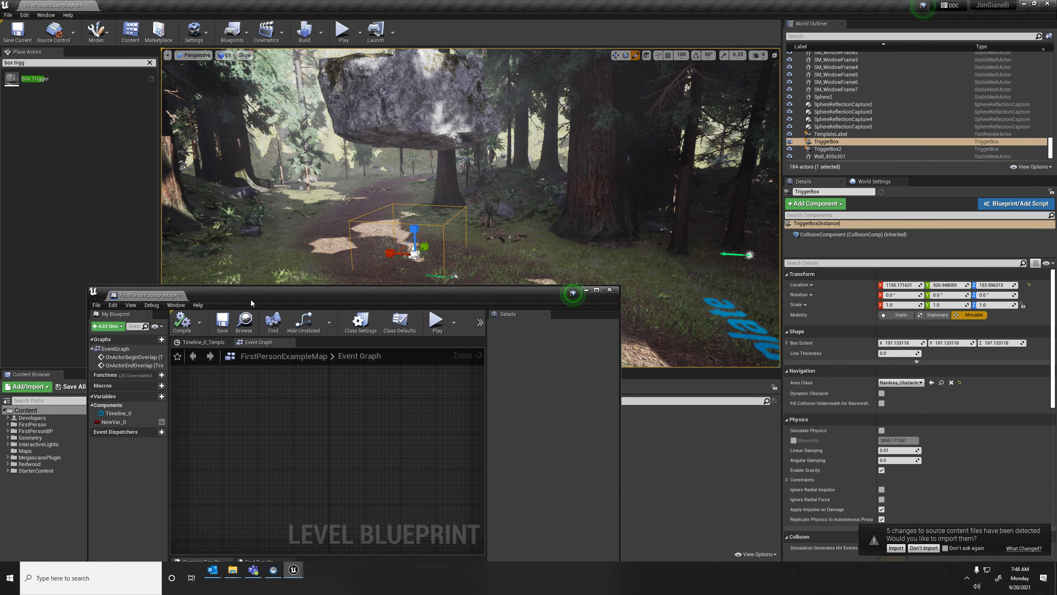
right_click(815, 142)
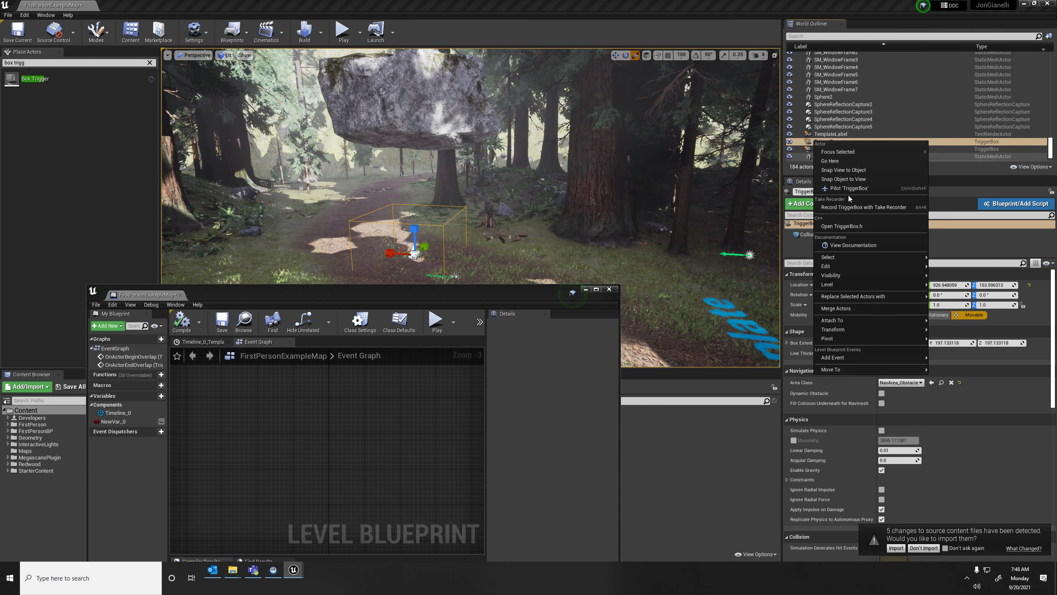
mouse_move(842, 360)
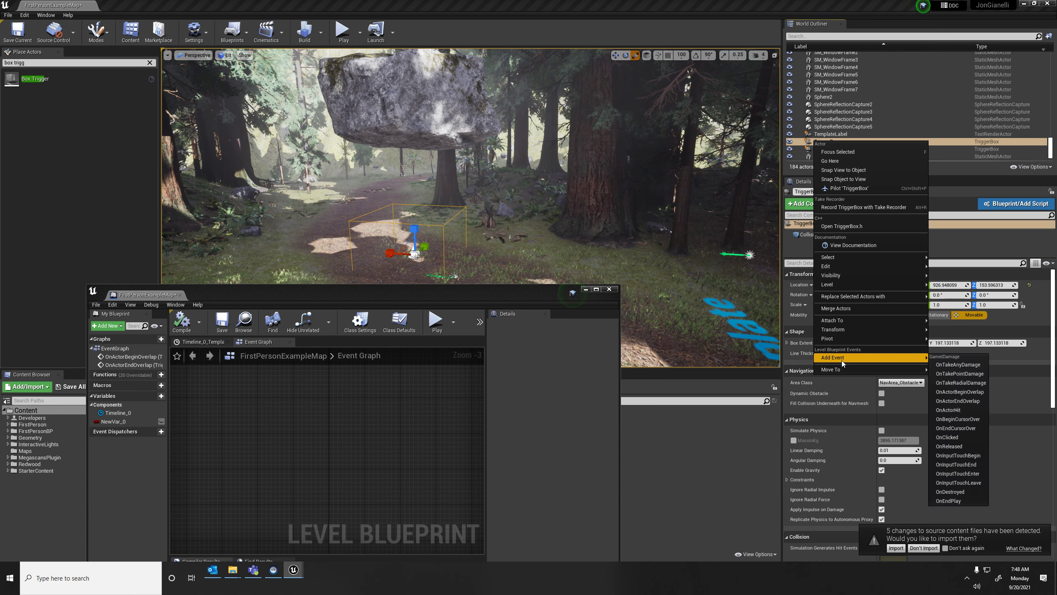
left_click(972, 395)
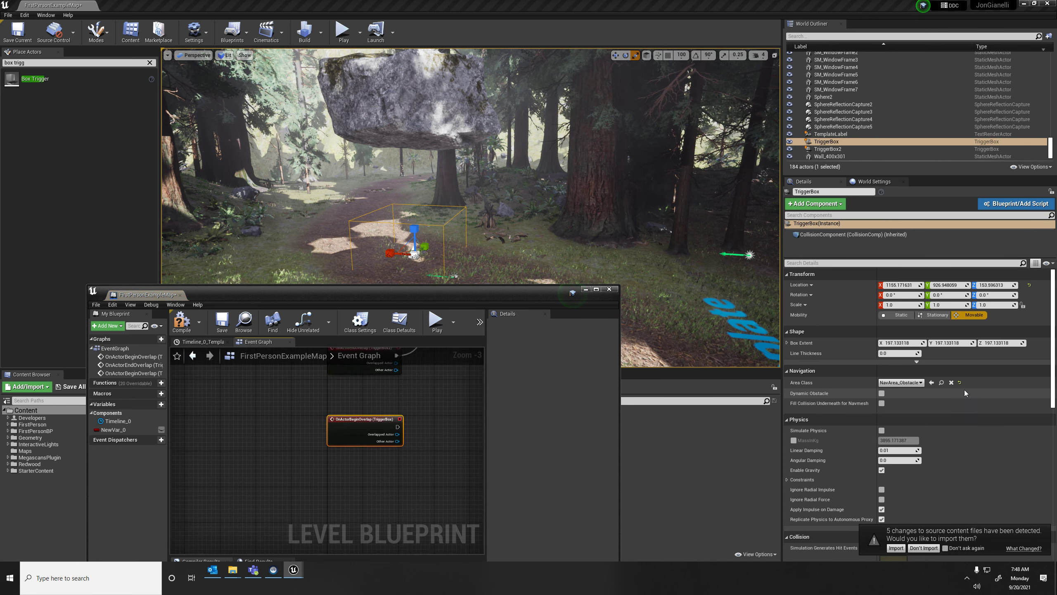
- Compile the level blueprint, shrinking its window over the level viewport
double_click(430, 294)
right_click_drag(495, 233, 423, 185)
left_click_drag(434, 4, 347, 150)
left_click(167, 173)
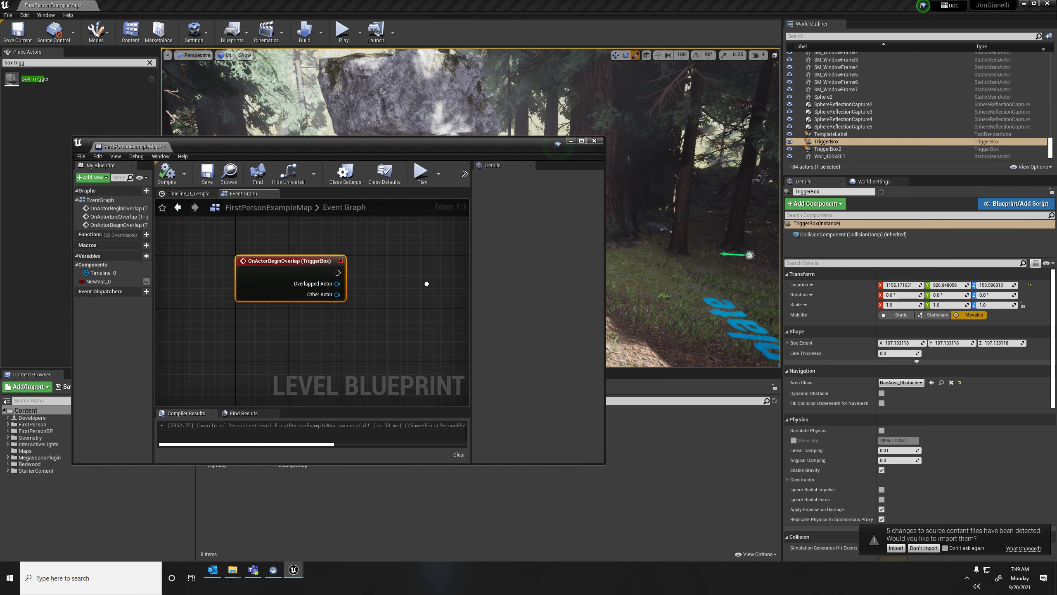
- Add a Print String node connected to the execution output of the TriggerBox's OnActorBeginOverlap event
right_click_drag(427, 284, 380, 257)
left_click_drag(350, 147, 342, 225)
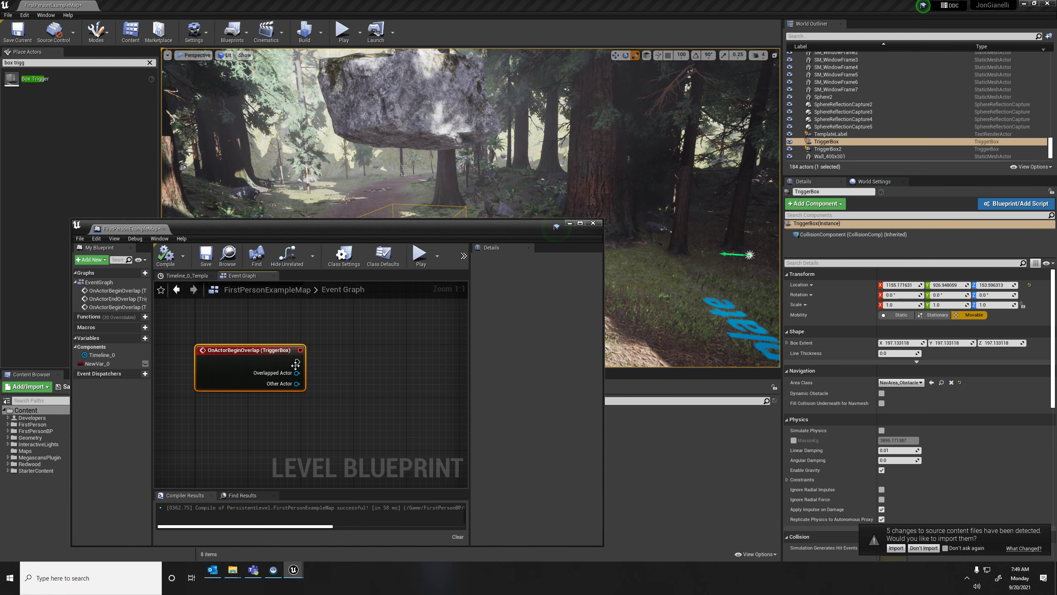
left_click_drag(368, 350, 369, 353)
type("print")
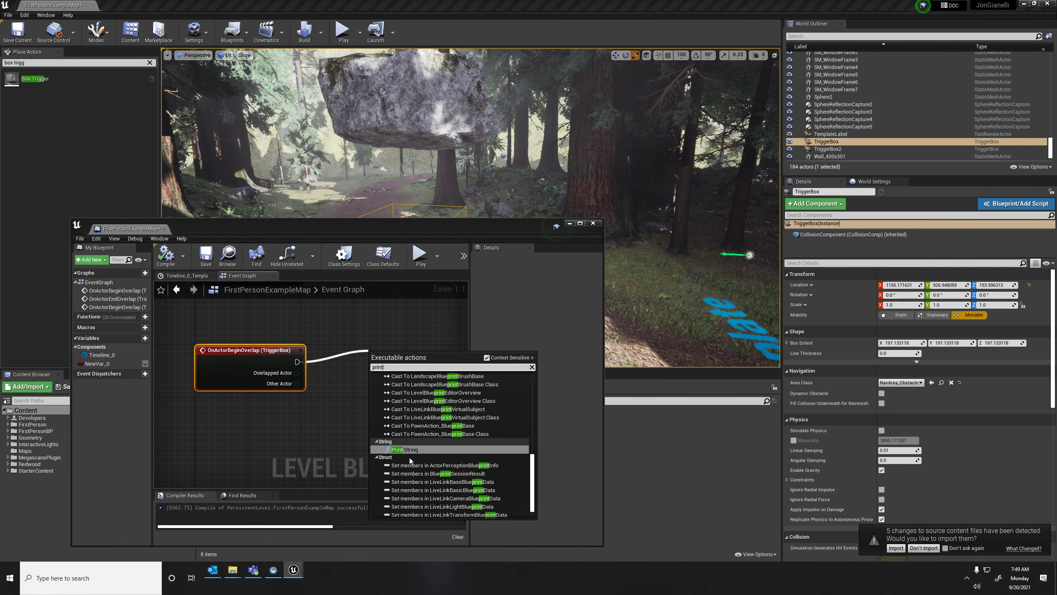
left_click(405, 450)
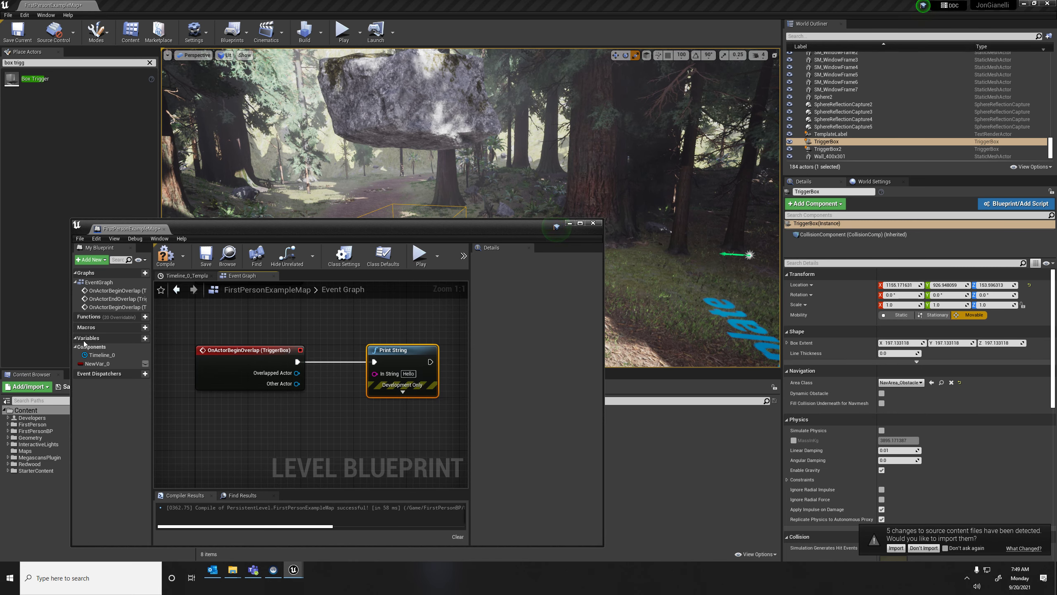
- Create a String variable named InTheBox, compile the blueprint, and set the variable's default value to "I am in the box!"
left_click(136, 338)
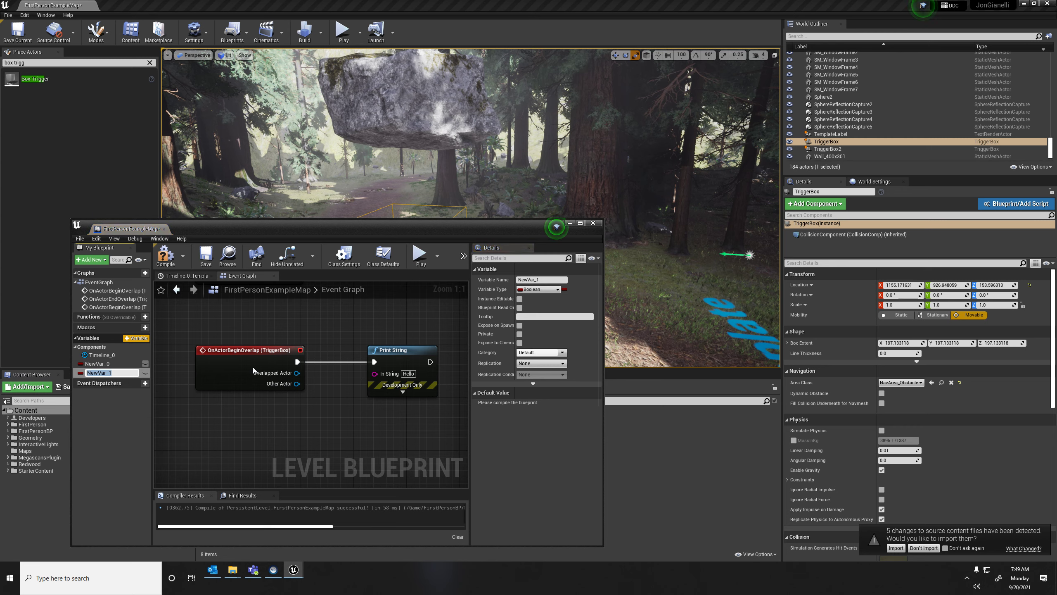
left_click(547, 290)
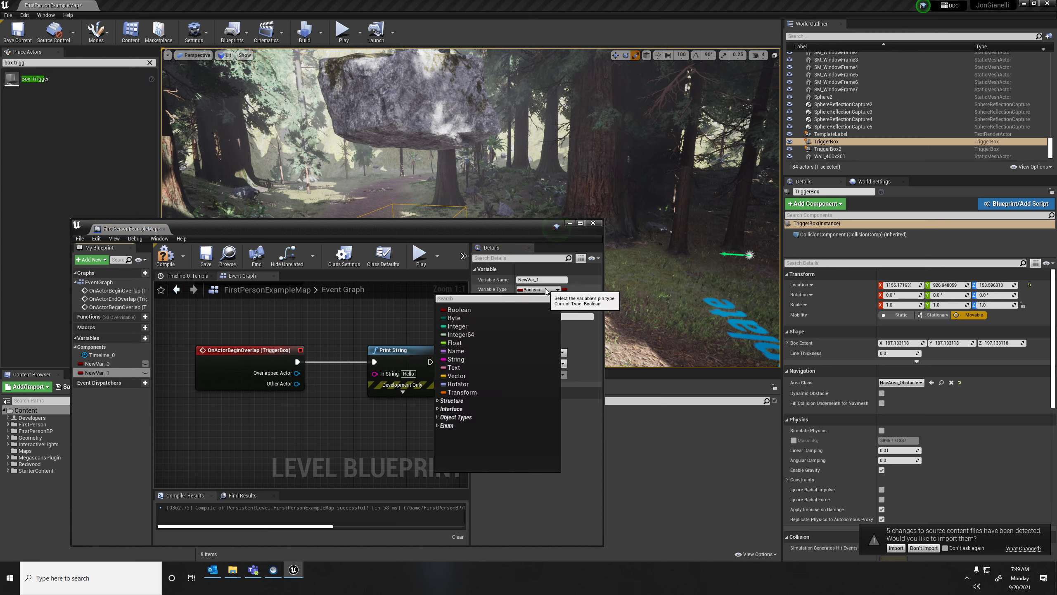
left_click(476, 360)
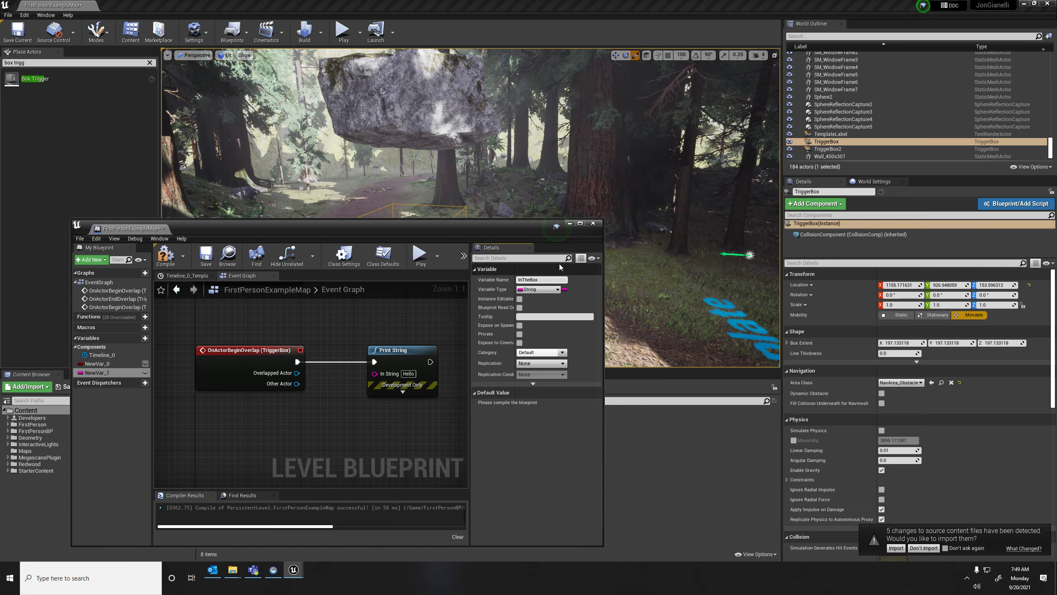
key("Return")
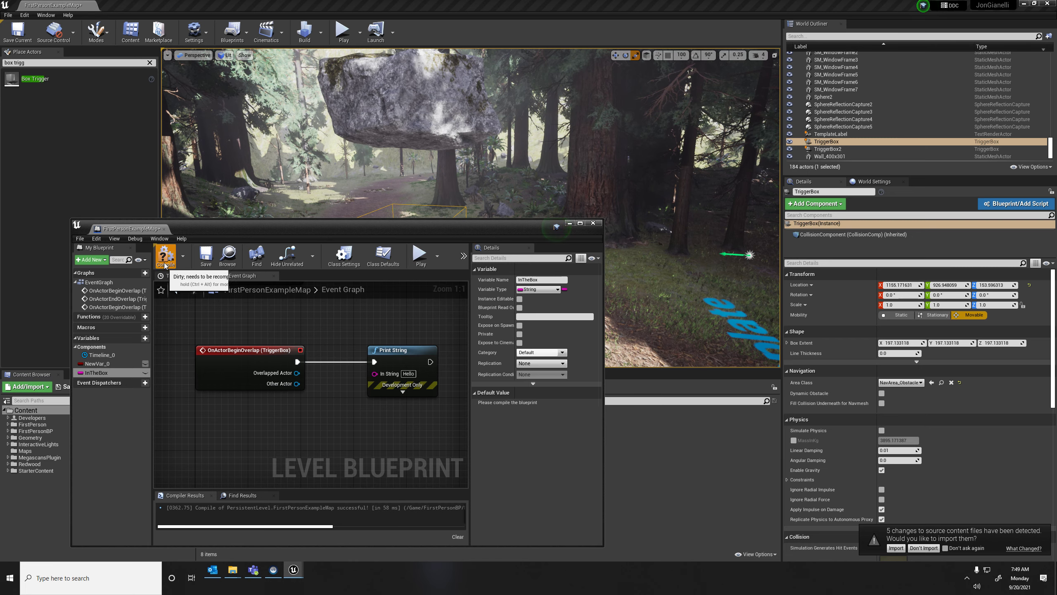
left_click(165, 254)
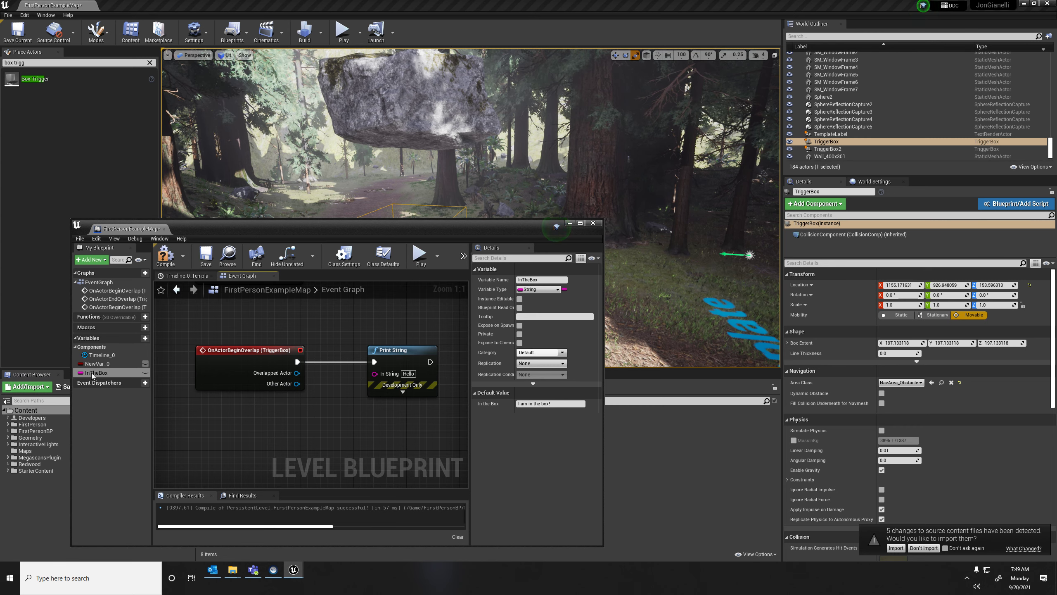
- Place a Get InTheBox node below the event and connect it to the Print String node's In String input
left_click_drag(325, 400, 309, 416)
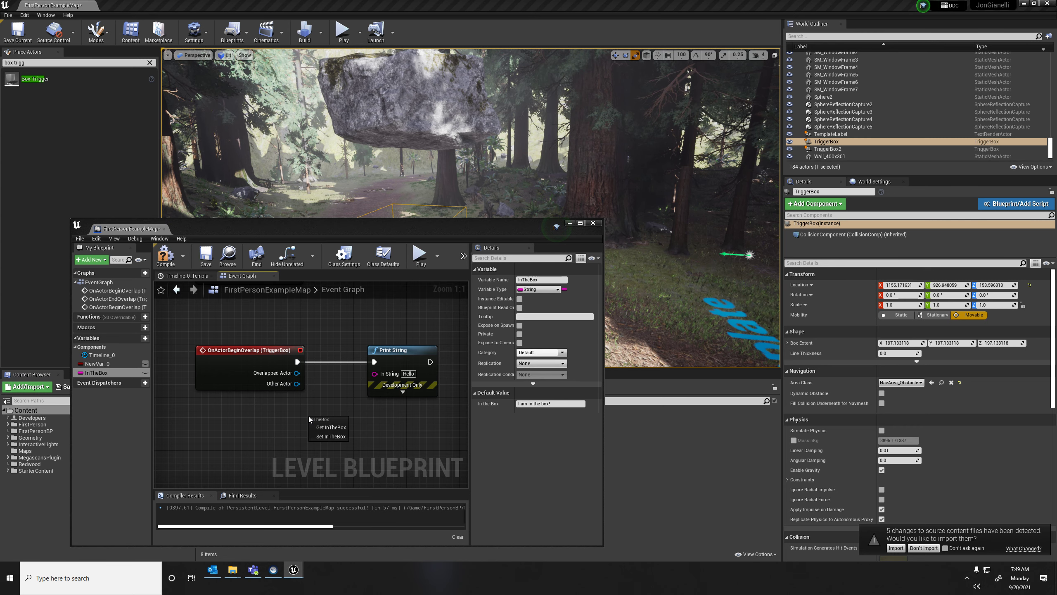
left_click(330, 428)
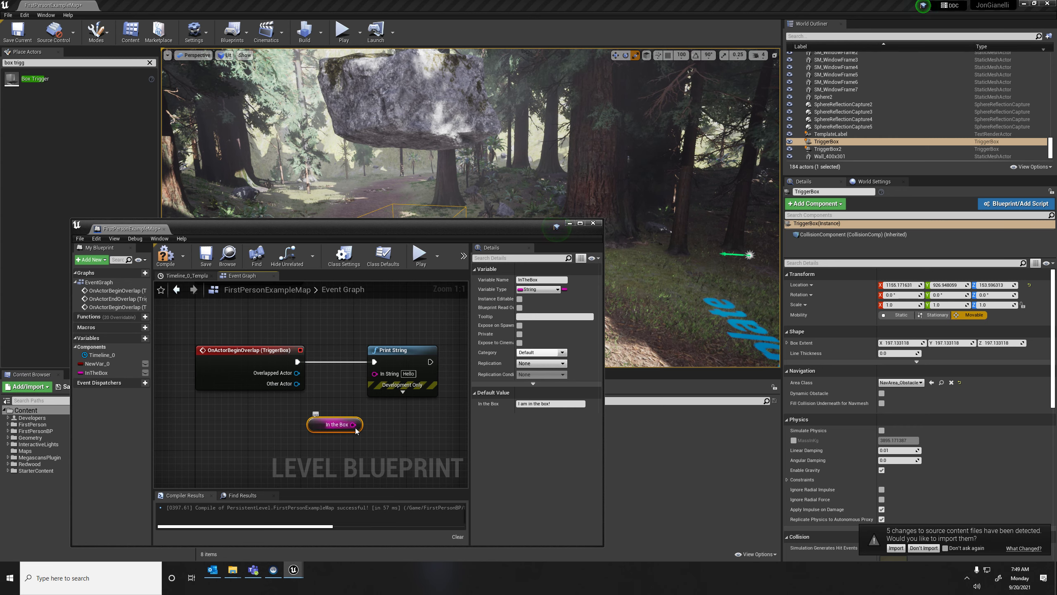
left_click_drag(353, 424, 374, 374)
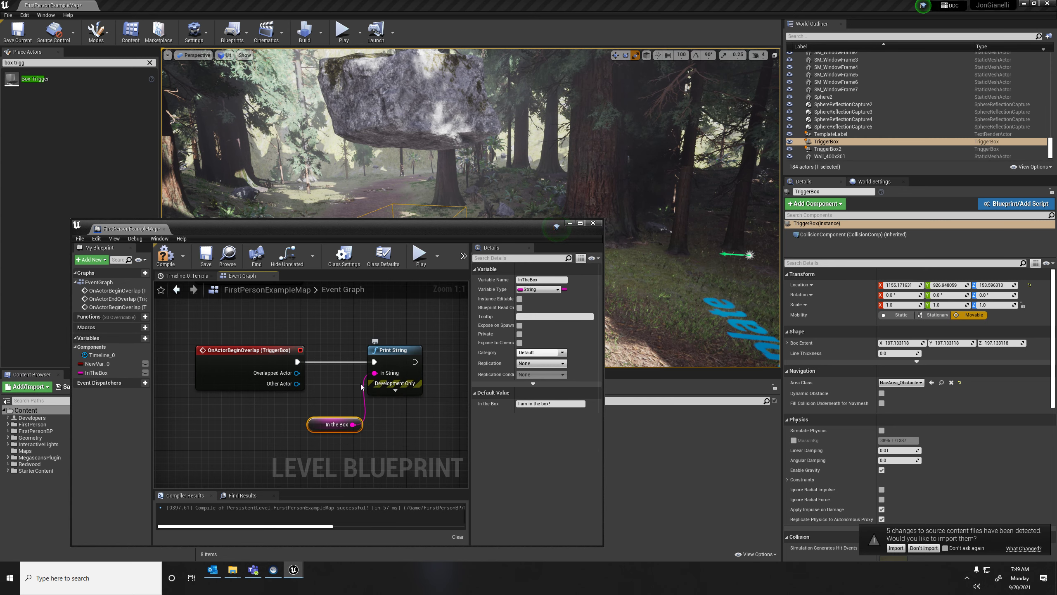
- Uncover the level viewport and play the level, walking in and out of the trigger box to test the printed message
left_click_drag(260, 222, 326, 436)
left_click(342, 30)
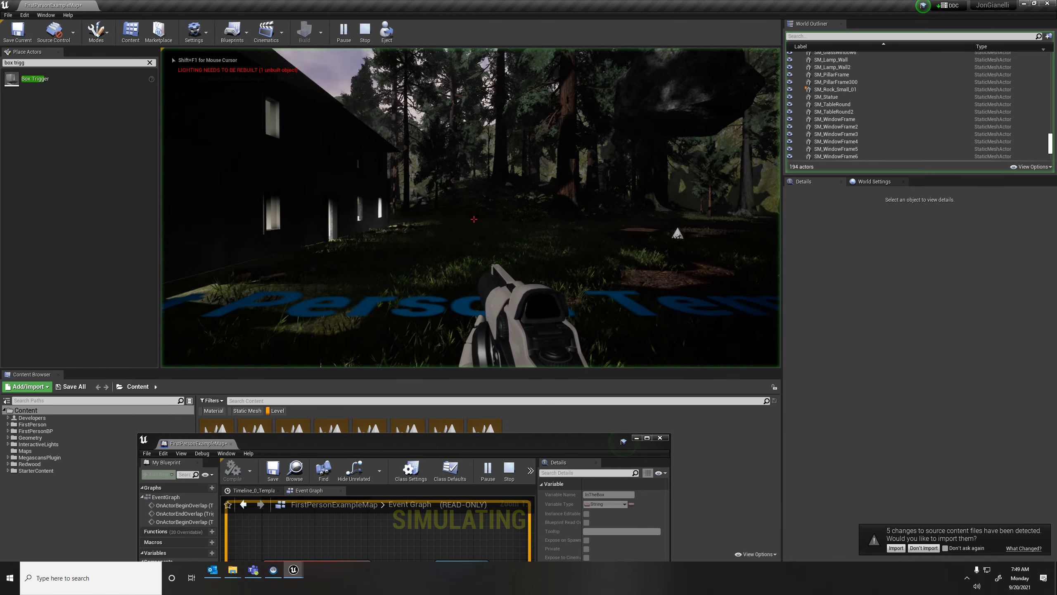
key("w")
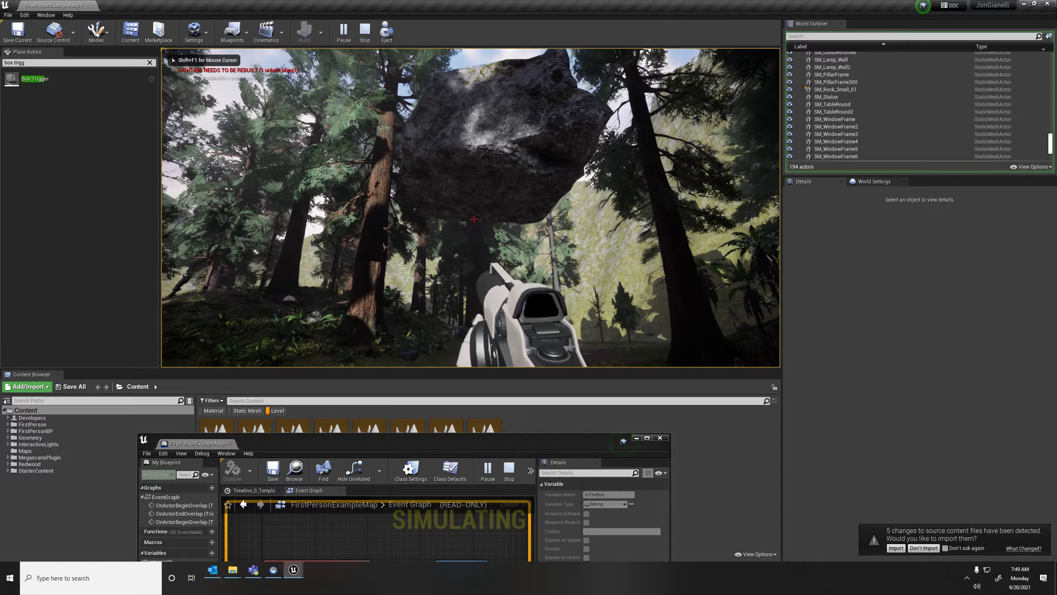
key("w")
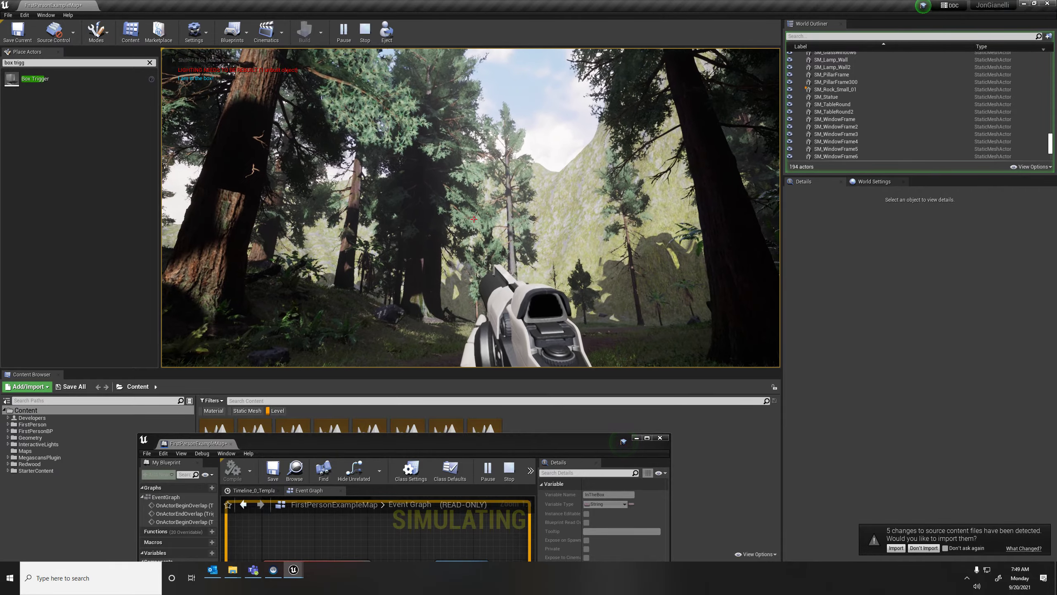
key("w")
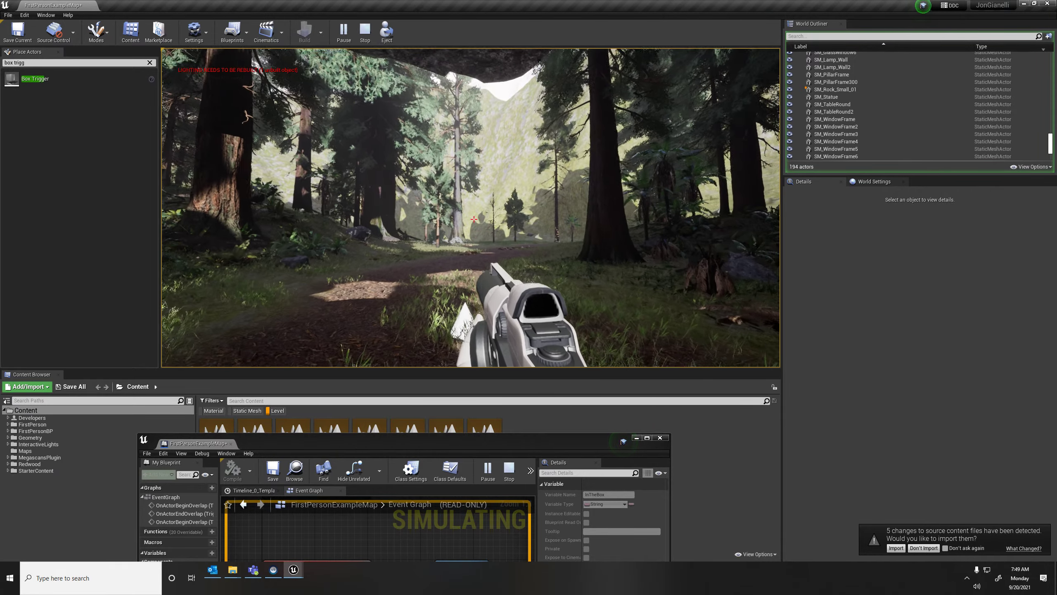
key("w")
key("s")
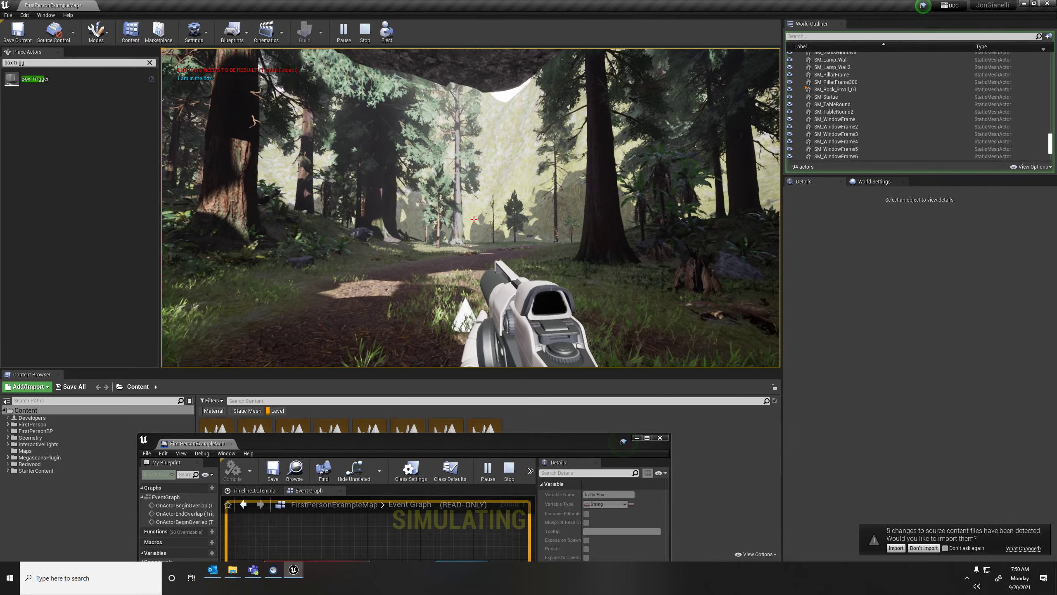
key("w")
key("s")
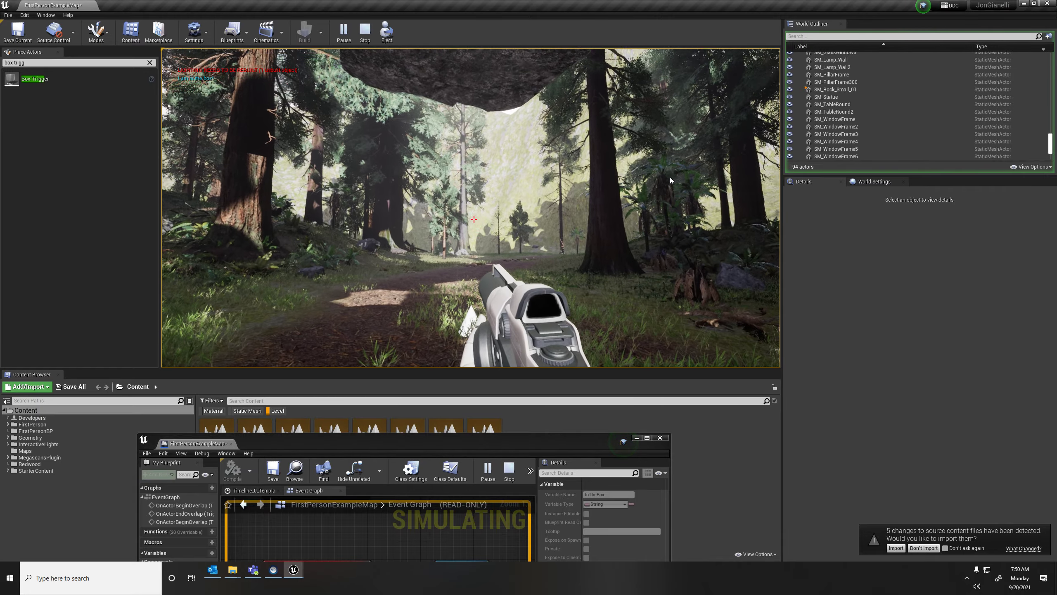
key("Escape")
- Enlarge the level blueprint window and move the Print String node slightly farther from the OnActorBeginOverlap event
double_click(406, 437)
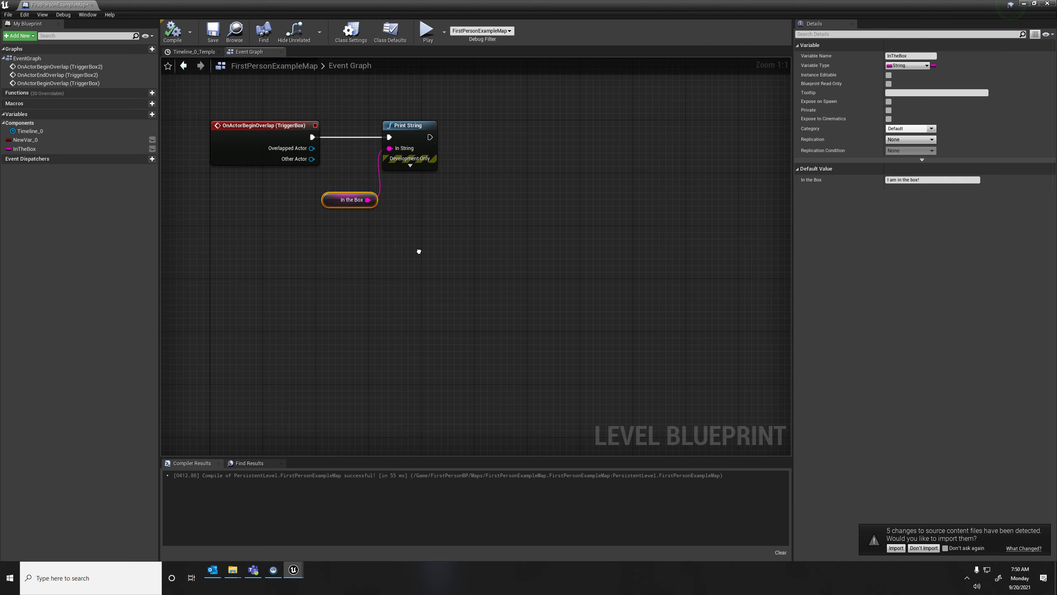
right_click_drag(420, 251, 507, 285)
left_click_drag(519, 182, 539, 182)
right_click_drag(595, 199, 499, 236)
- Add an OnActorEndOverlap event for the TriggerBox to the level blueprint
left_click_drag(491, 6, 370, 73)
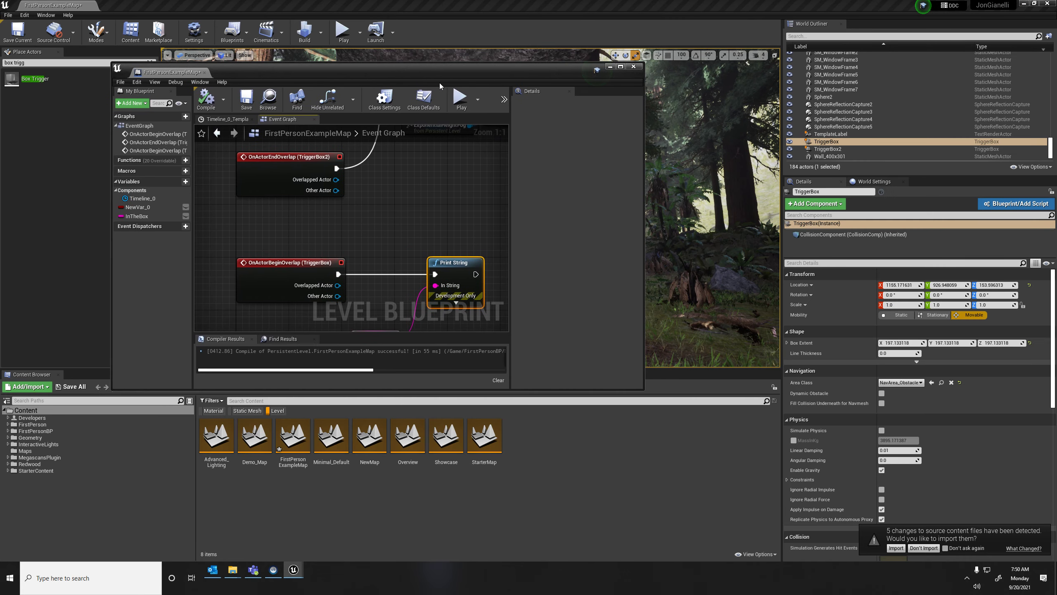
left_click(830, 143)
right_click(830, 142)
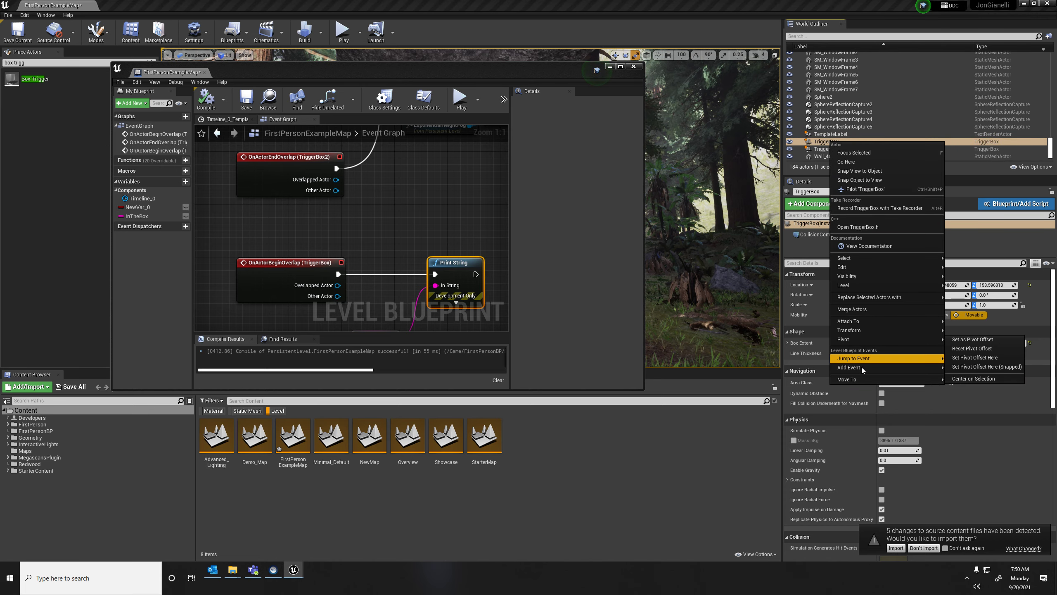
mouse_move(862, 366)
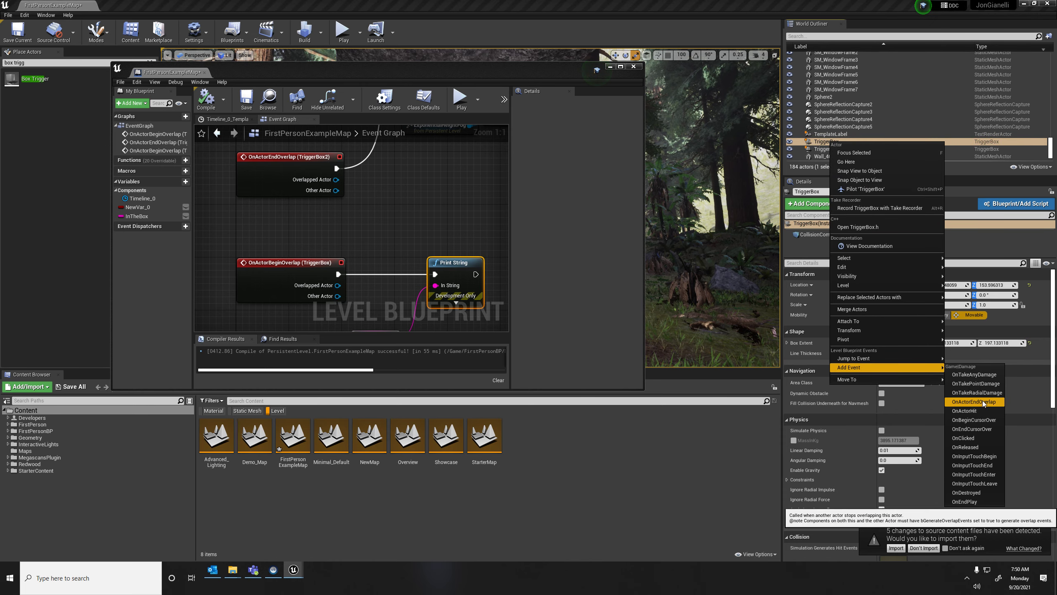
left_click(976, 402)
- Place a Set InTheBox node near the OnActorEndOverlap event and set its value to "I am not in the box"
double_click(411, 66)
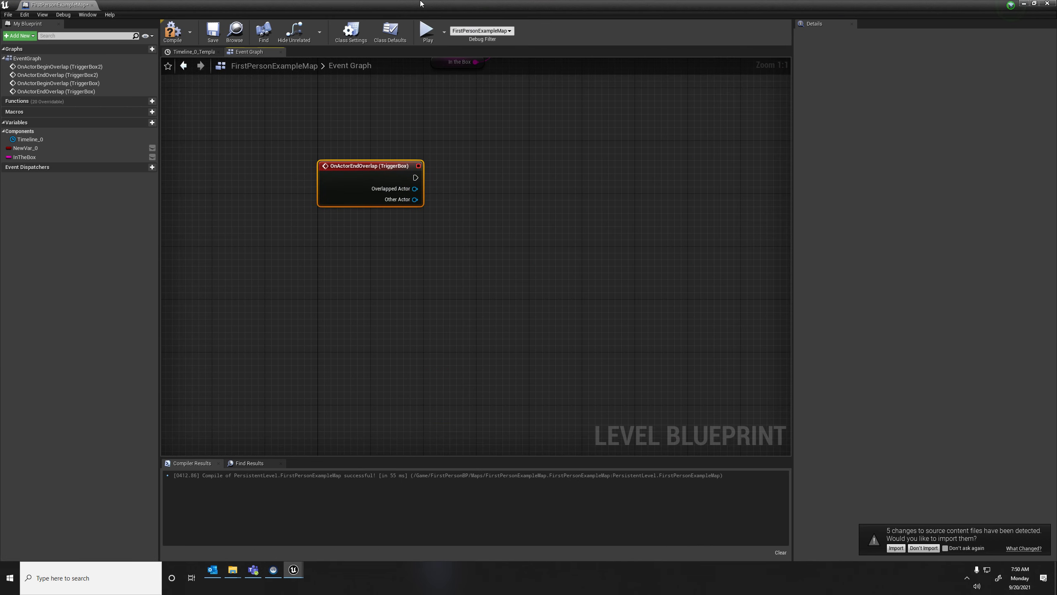
right_click_drag(456, 142, 455, 208)
left_click_drag(404, 305, 468, 289)
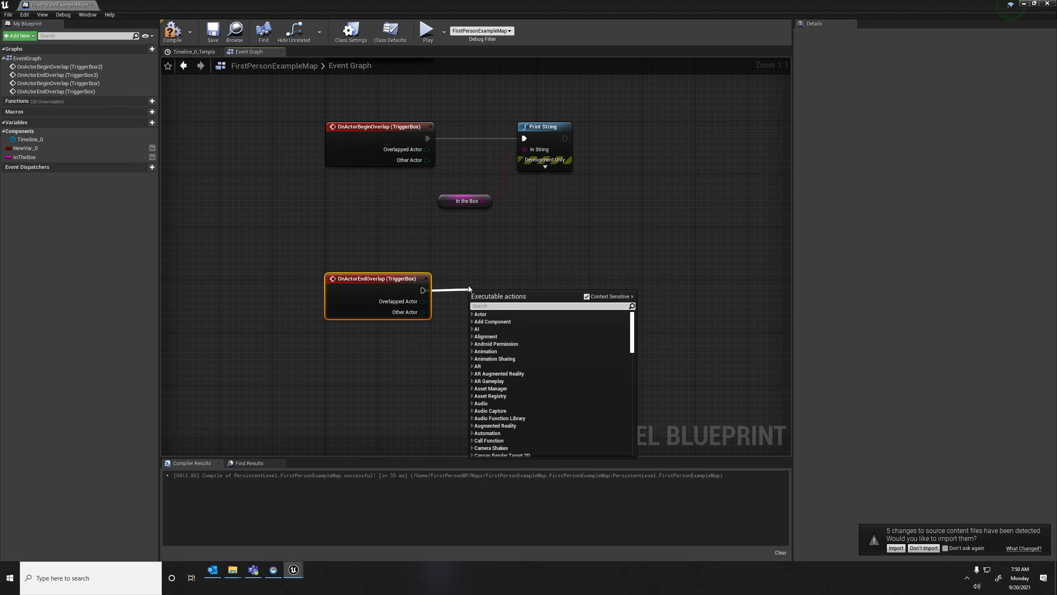
left_click_drag(25, 157, 427, 258)
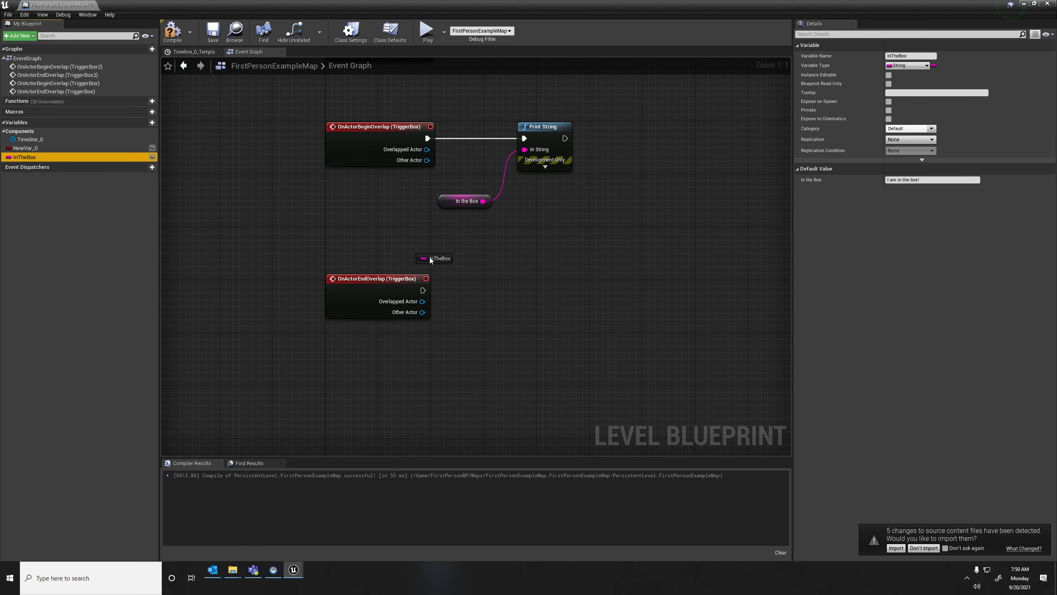
left_click_drag(451, 324, 470, 345)
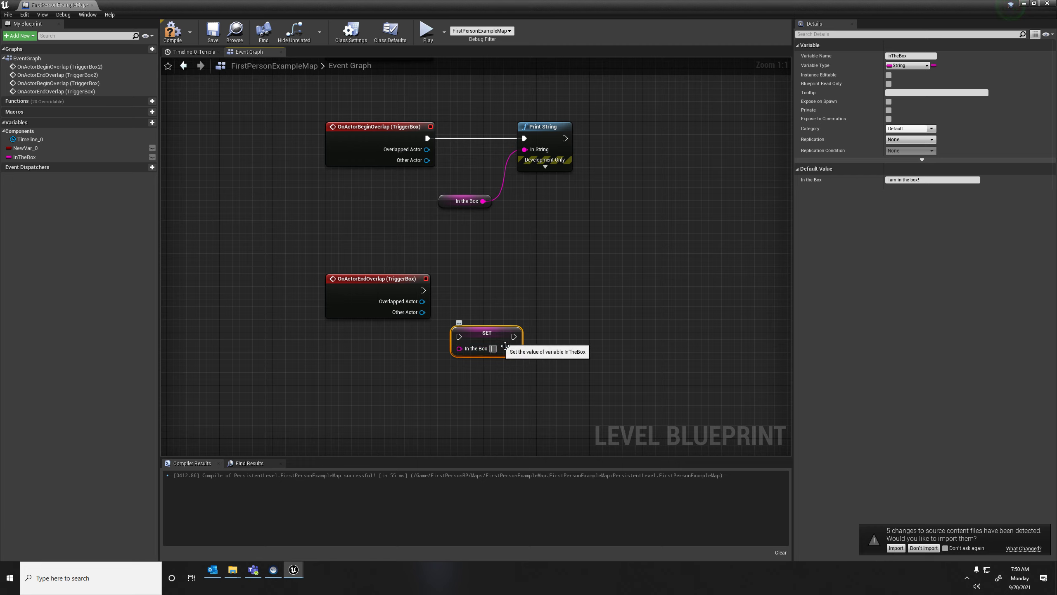
type("I am not in the b")
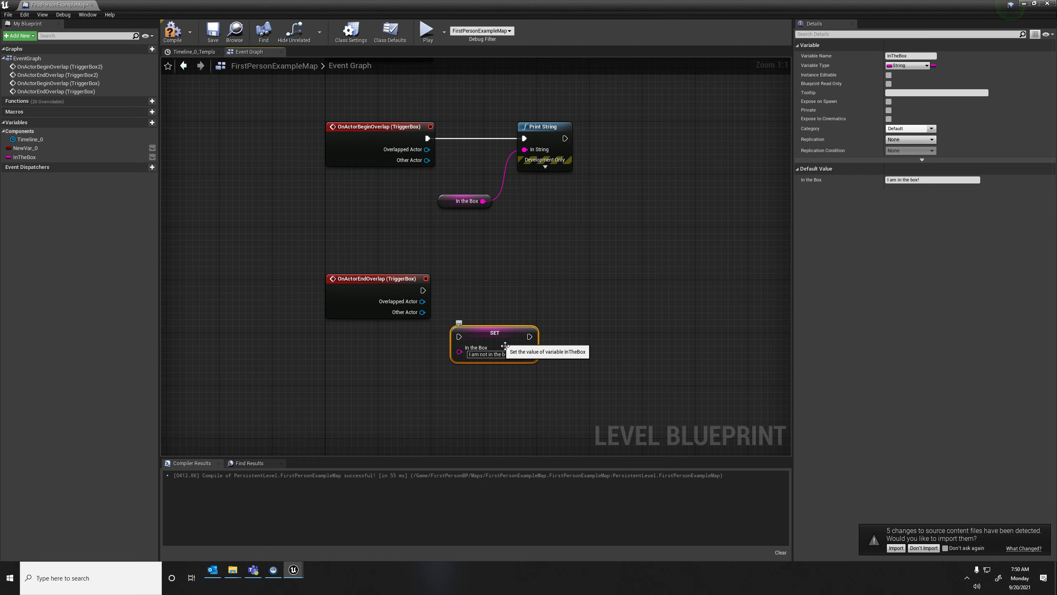
- Wire the OnActorEndOverlap event through the Set InTheBox node into the existing Print String node and compile the blueprint
left_click_drag(505, 346, 515, 293)
left_click_drag(423, 291, 474, 293)
left_click(487, 269)
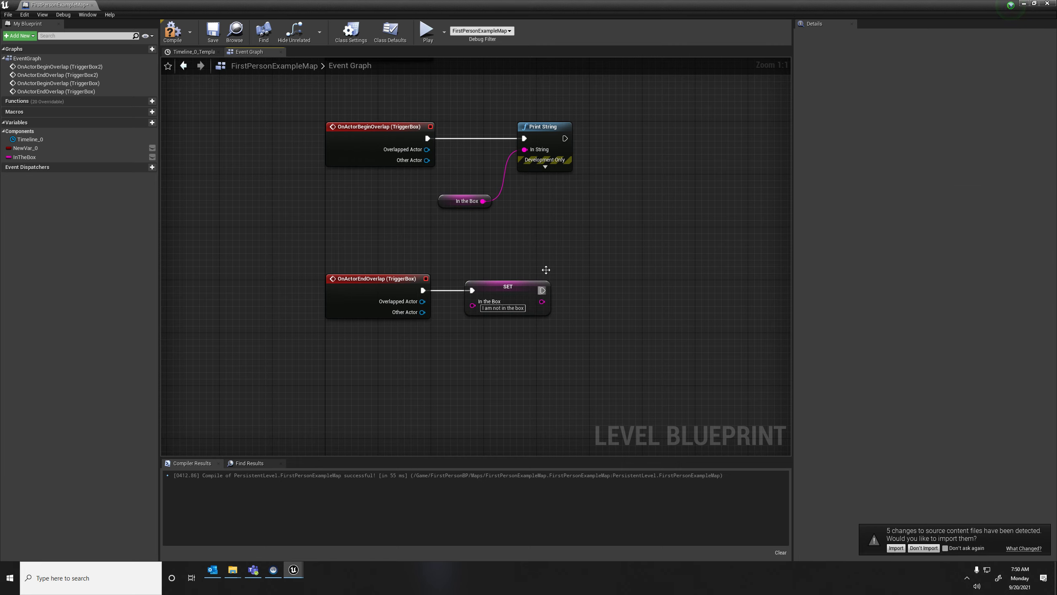
left_click_drag(547, 138, 607, 137)
left_click_drag(543, 290, 584, 141)
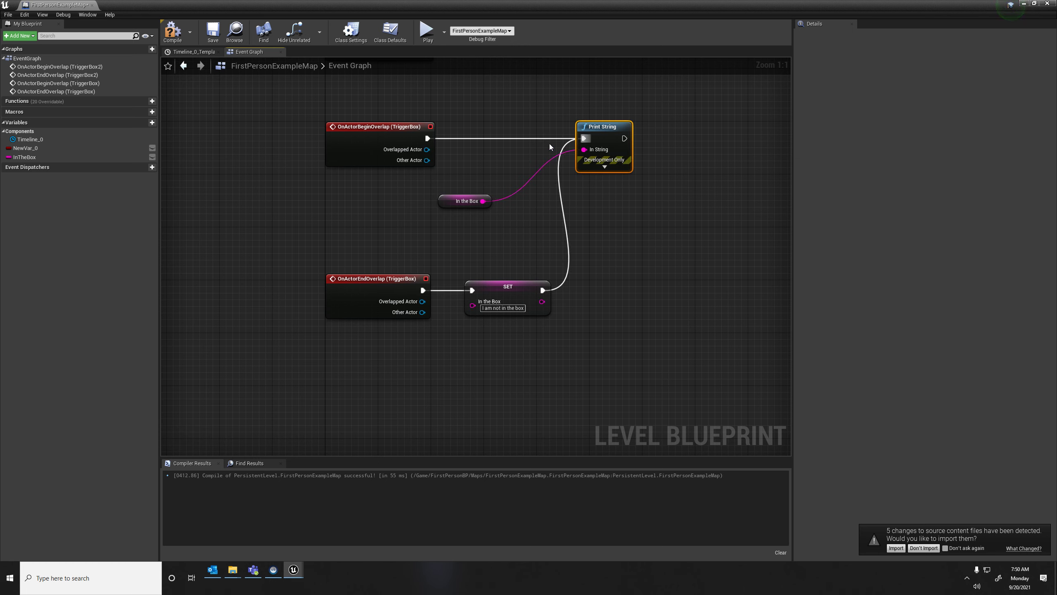
left_click(172, 32)
- Uncover the level viewport and play the level, walking through the trigger box to test the enter and exit messages
left_click_drag(469, 5, 437, 440)
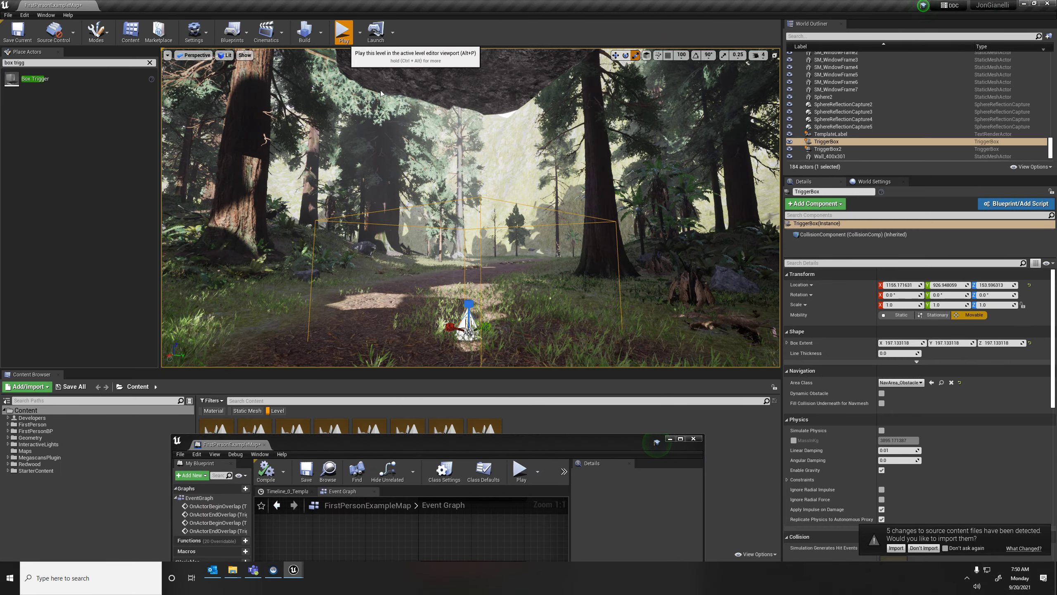
left_click(342, 32)
key("w")
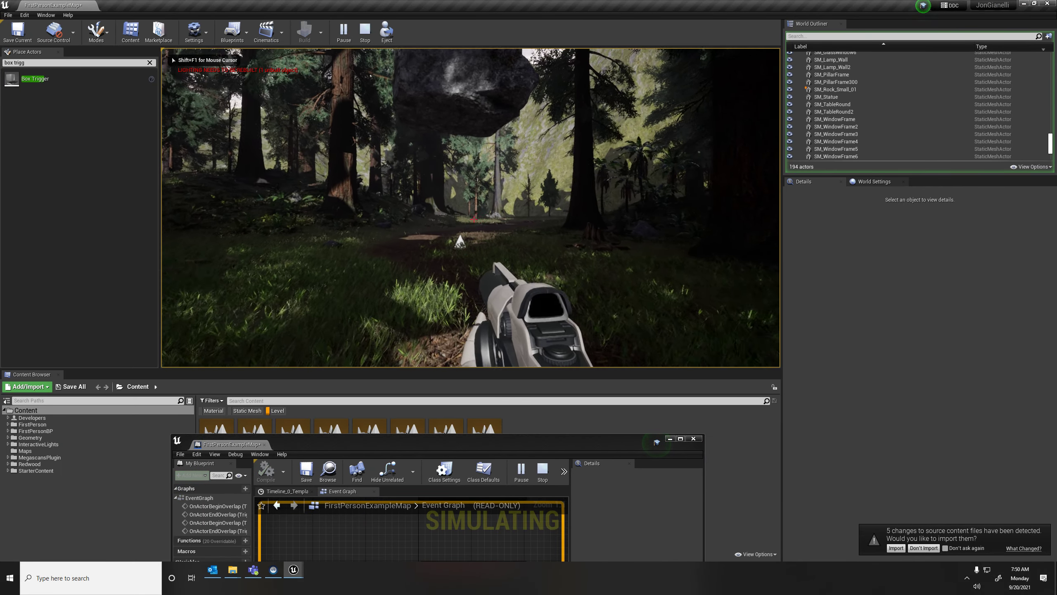
key("w")
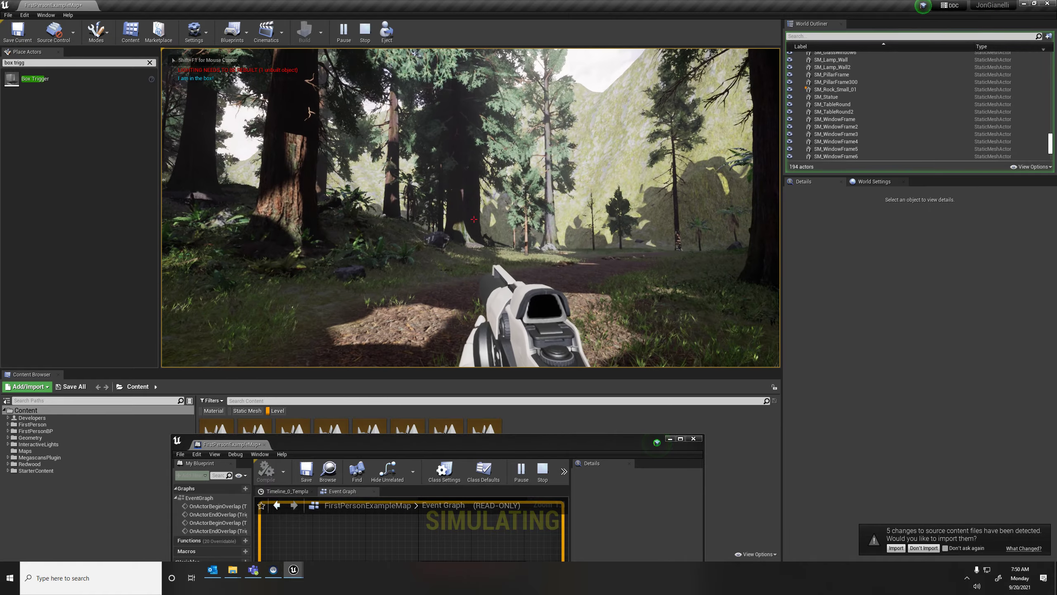
key("w")
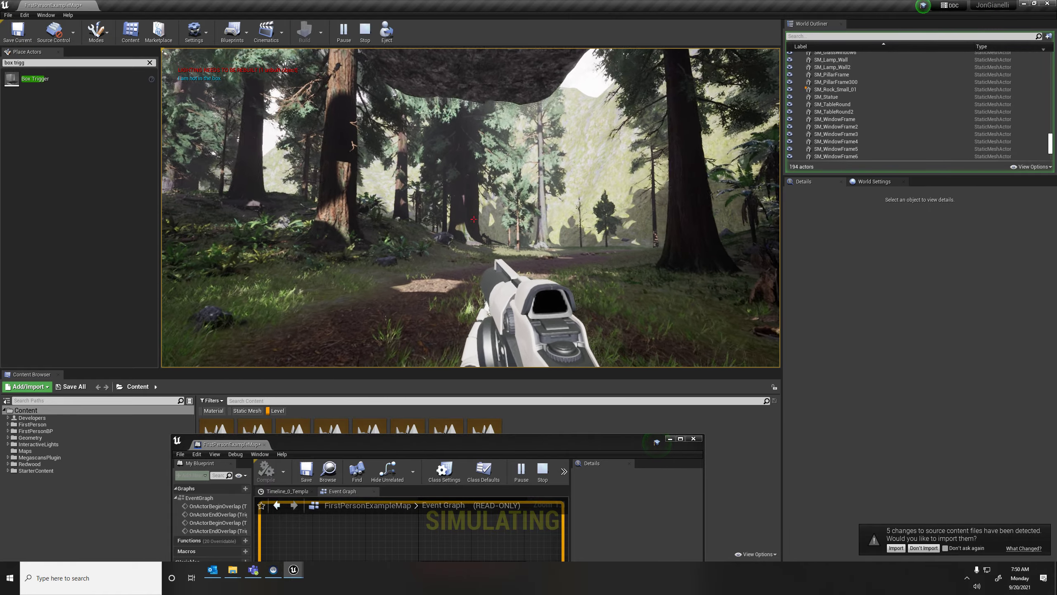
key("w")
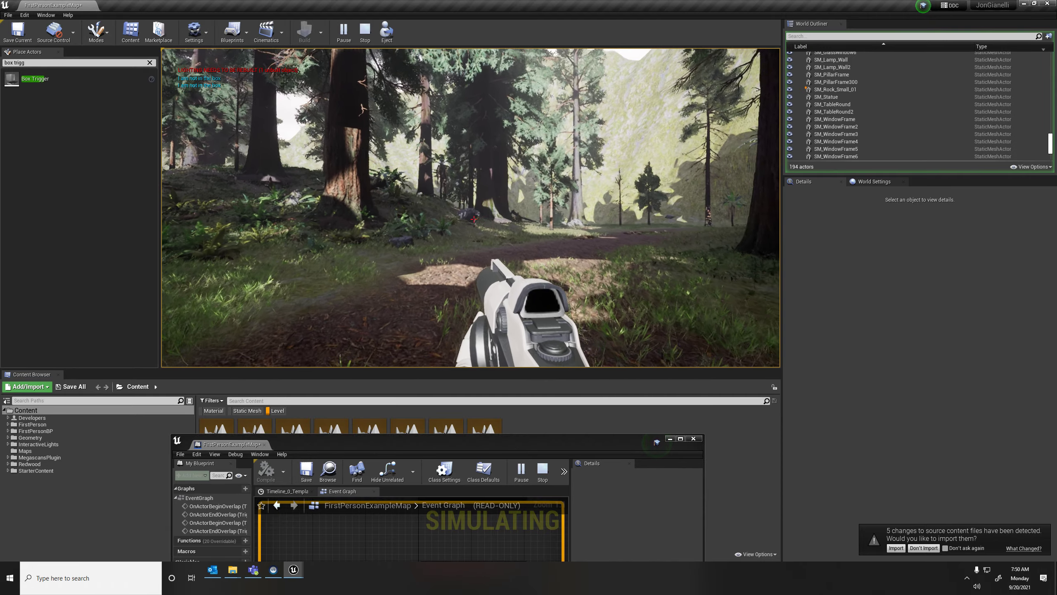
key("Escape")
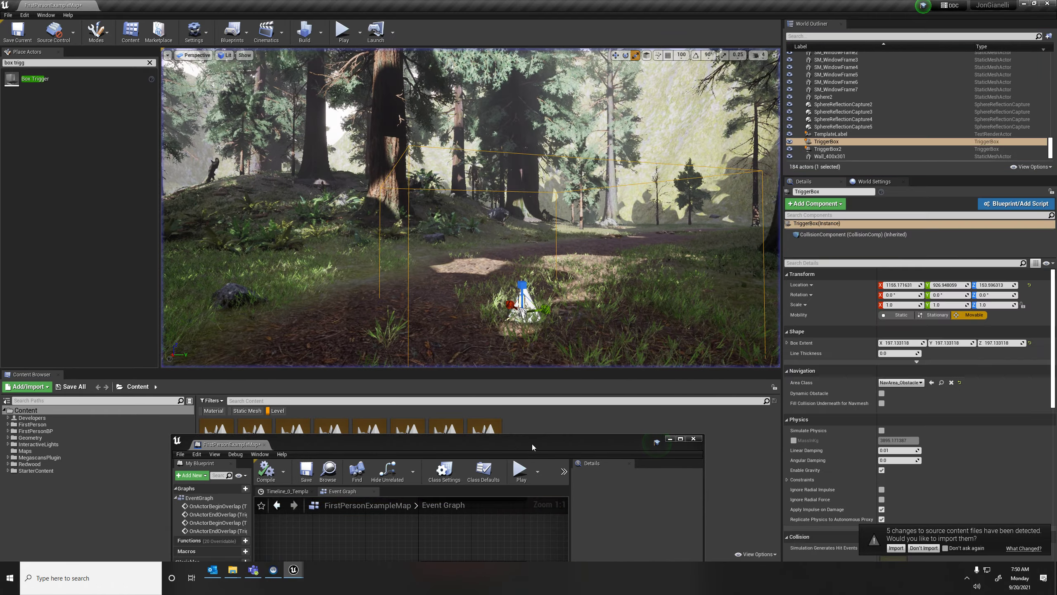
- Enlarge the level blueprint window and shift the Print String and In the Box nodes away from the OnActorBeginOverlap event
double_click(506, 442)
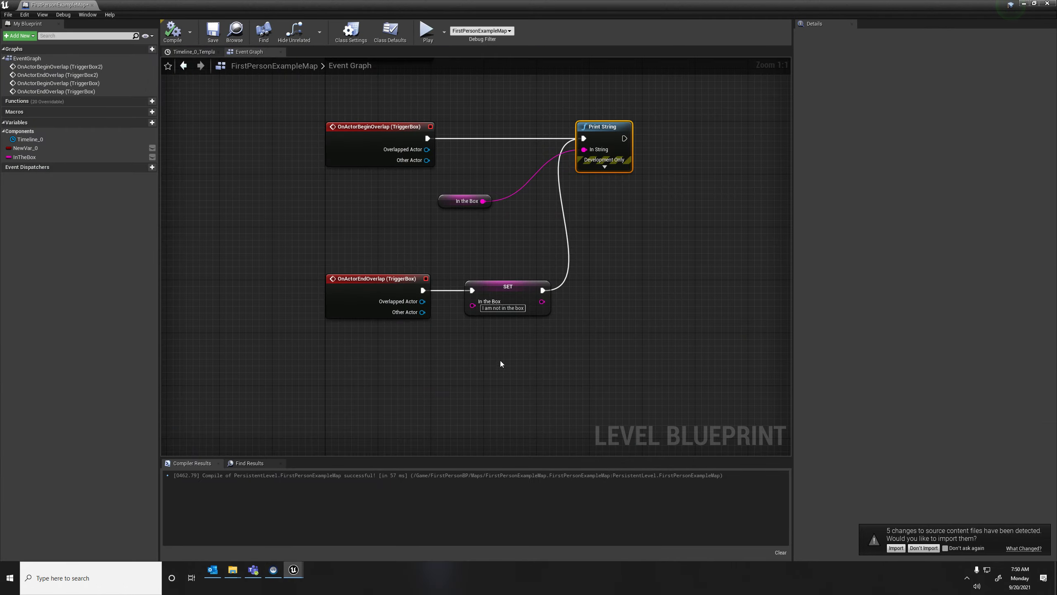
left_click(513, 293)
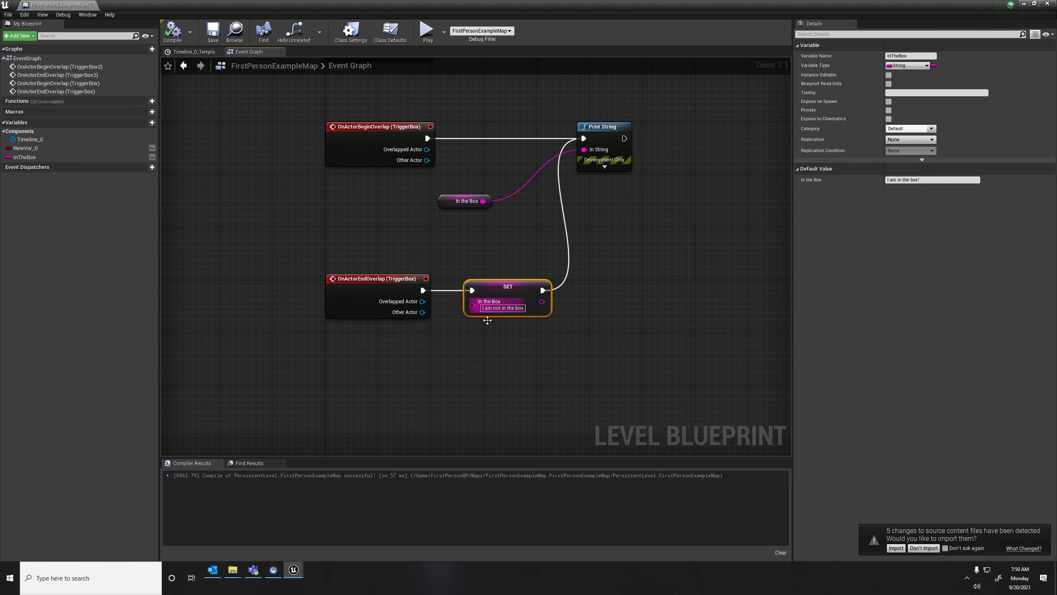
right_click_drag(583, 210, 520, 219)
left_click(563, 146)
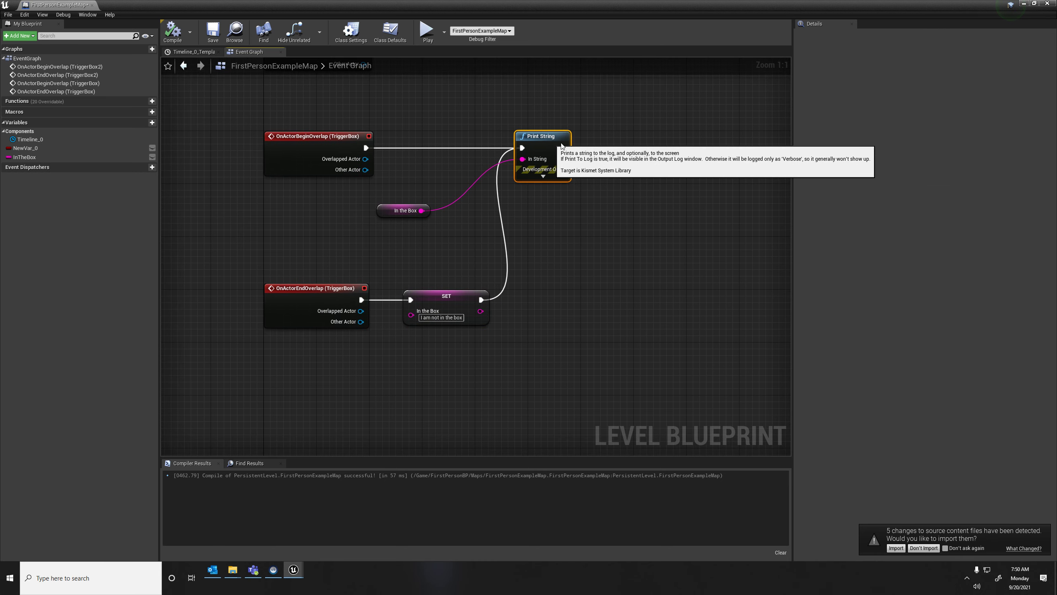
left_click_drag(562, 146, 608, 146)
left_click_drag(397, 211, 450, 204)
- Duplicate the Set InTheBox node, wire the copy between OnActorBeginOverlap and Print String, and rearrange the Print String and In the Box nodes
left_click(467, 295)
key("ctrl+c")
key("ctrl+v")
left_click_drag(579, 312, 451, 148)
left_click_drag(366, 148, 410, 147)
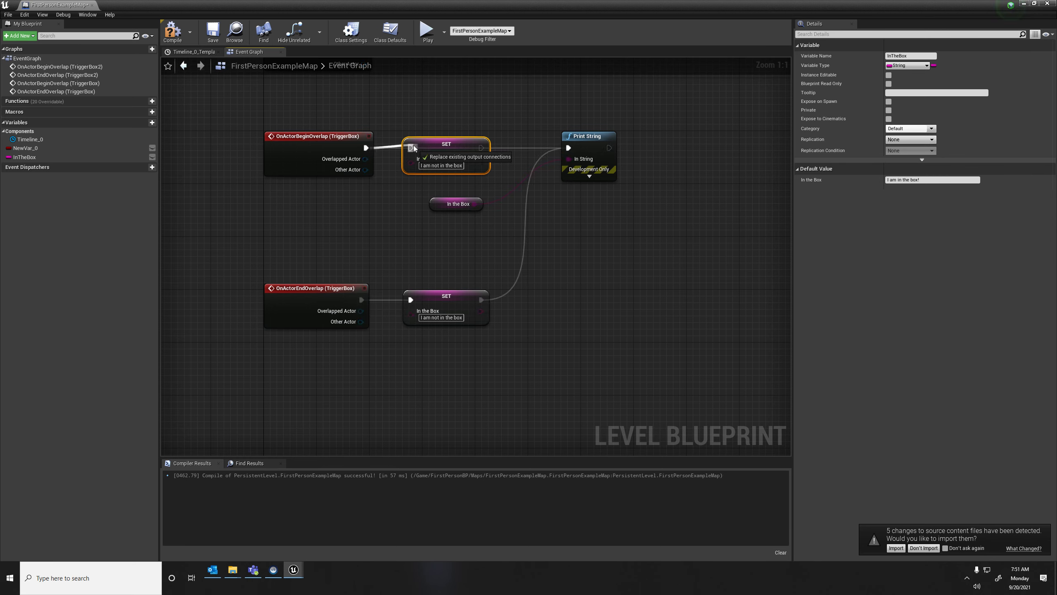
left_click_drag(481, 148, 606, 227)
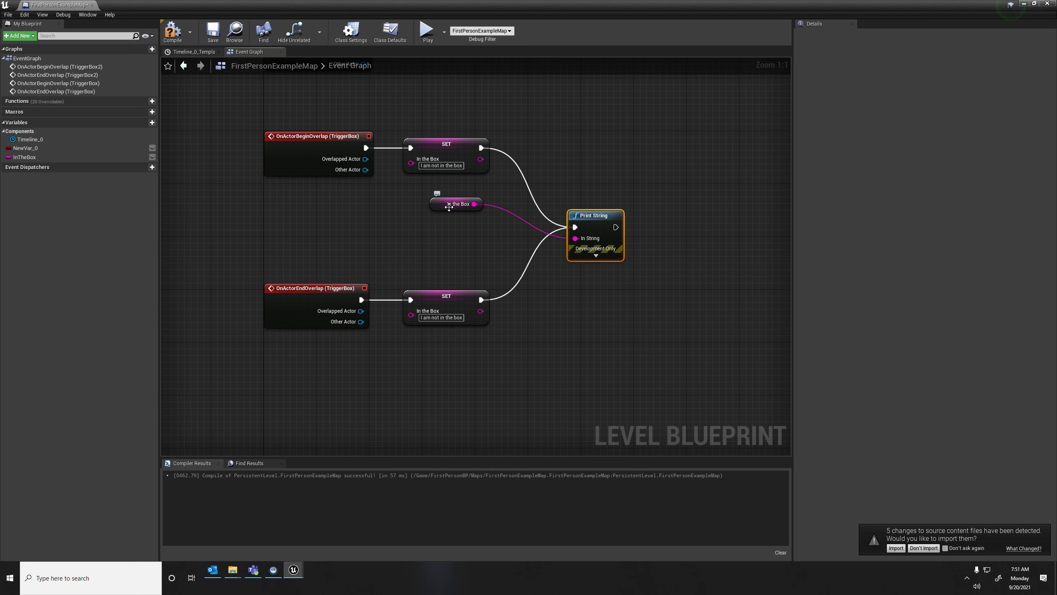
left_click_drag(450, 203, 451, 236)
- Set the value of the begin-overlap Set InTheBox node to "I am in the box" and compile the blueprint
left_click(438, 166)
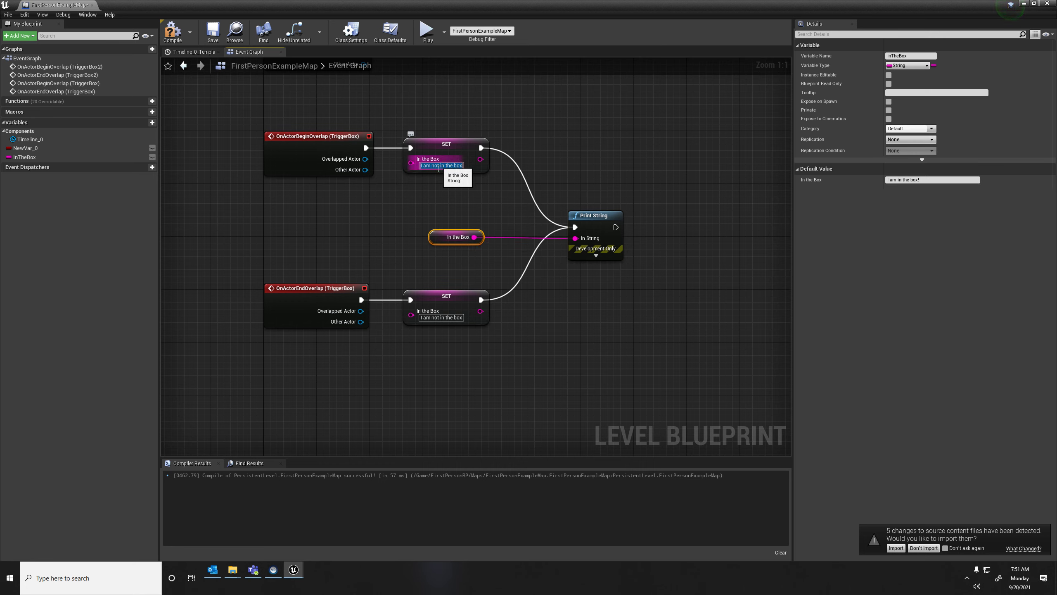
key("BackSpace")
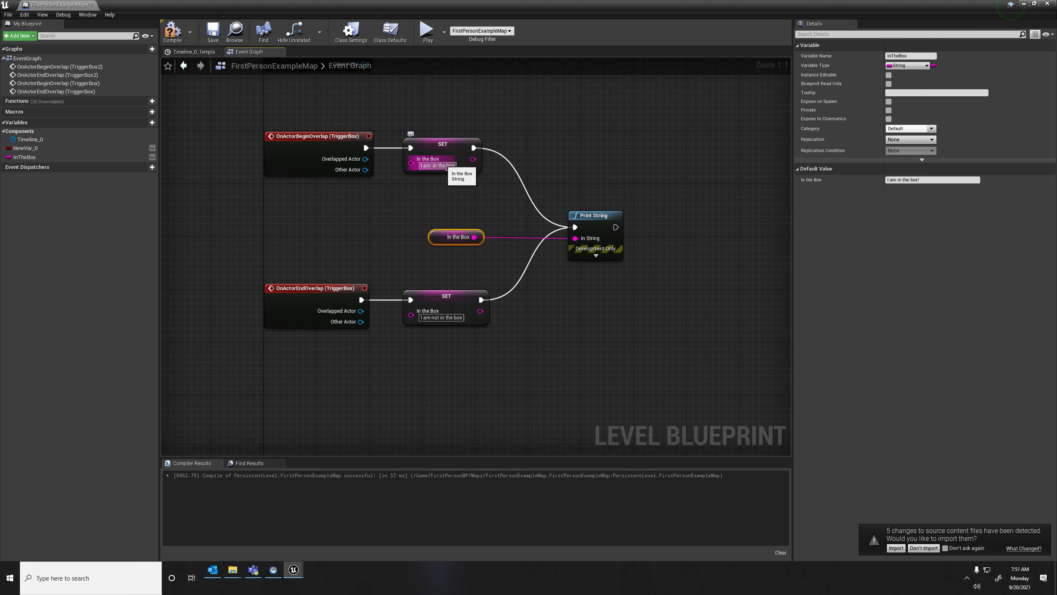
key("BackSpace")
key("Return")
left_click(435, 171)
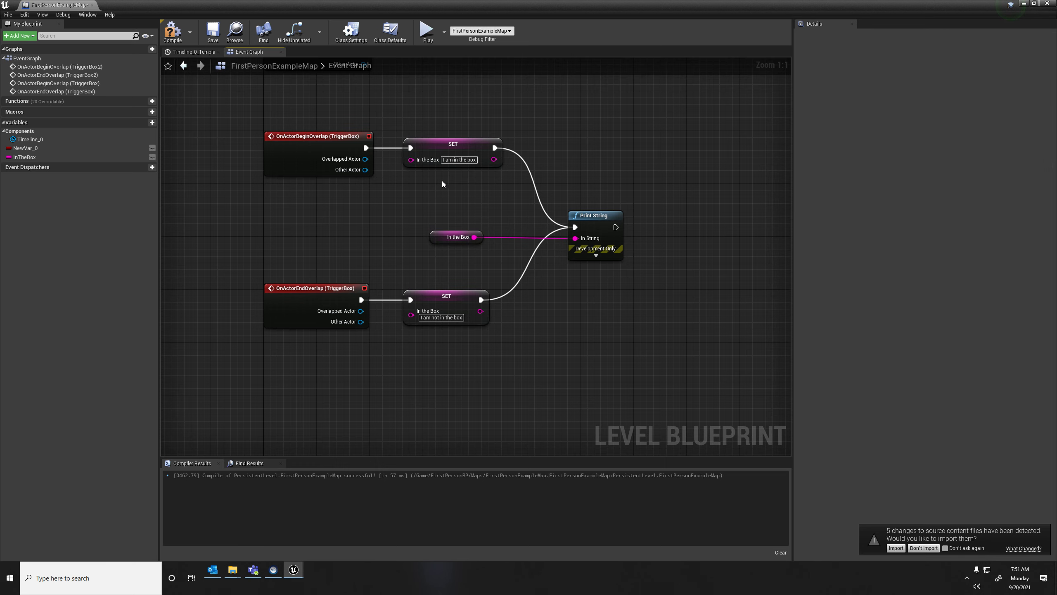
left_click(172, 32)
- Move the In the Box variable node closer to the Print String node
left_click_drag(429, 238, 482, 238)
left_click(451, 151)
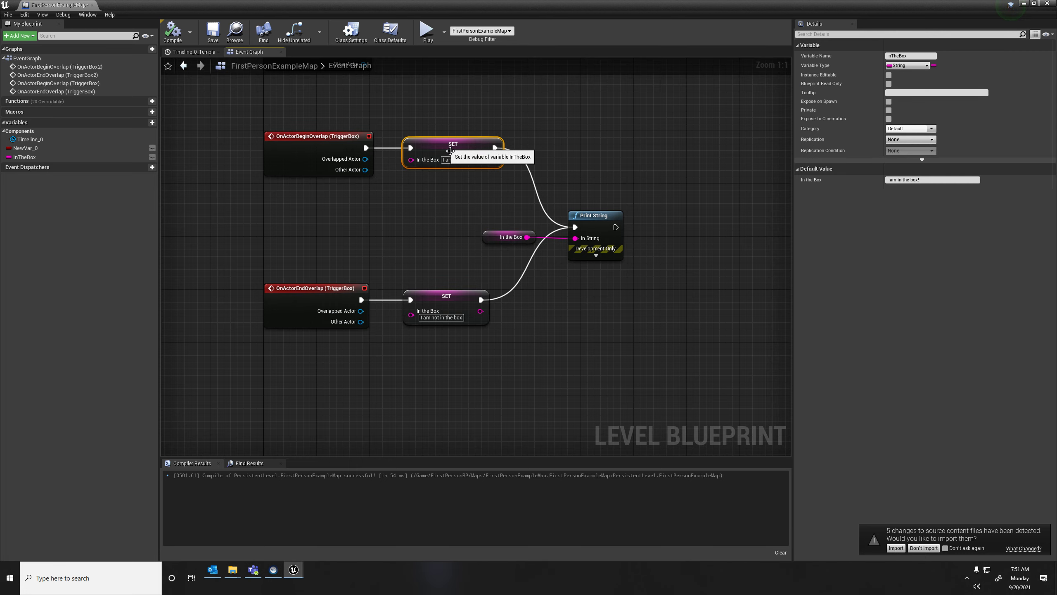
left_click(495, 239)
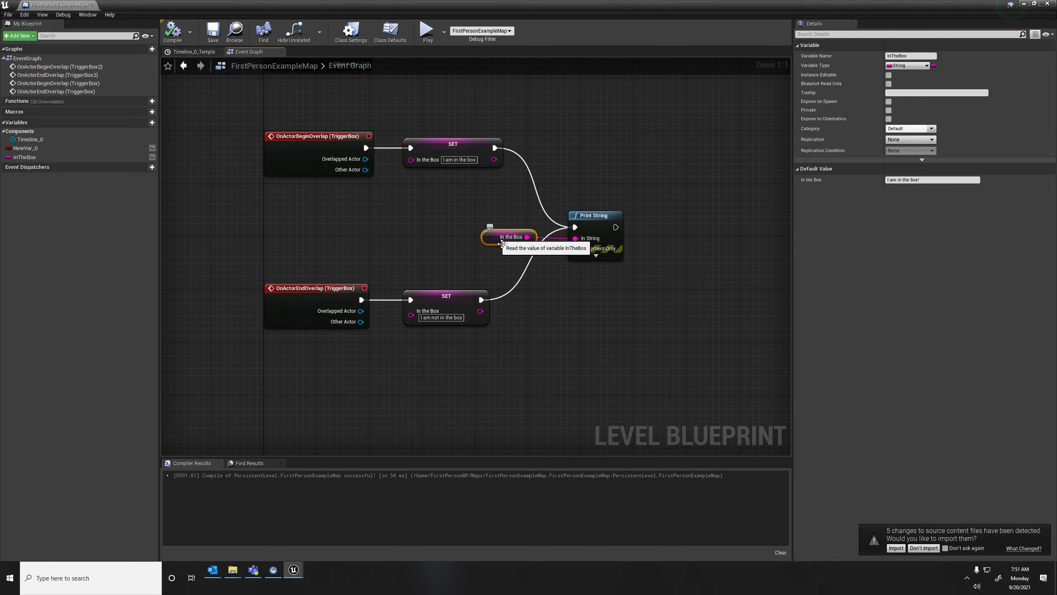
- Uncover the level viewport and play the level, walking into and out of the trigger box to test both messages
left_click_drag(250, 8, 388, 370)
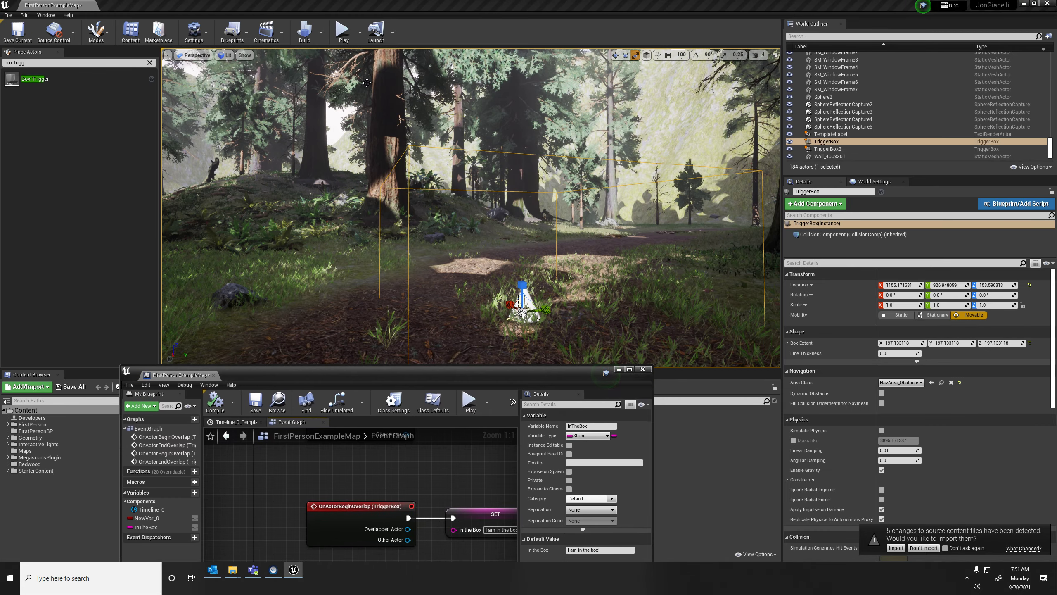
left_click(343, 31)
key("w")
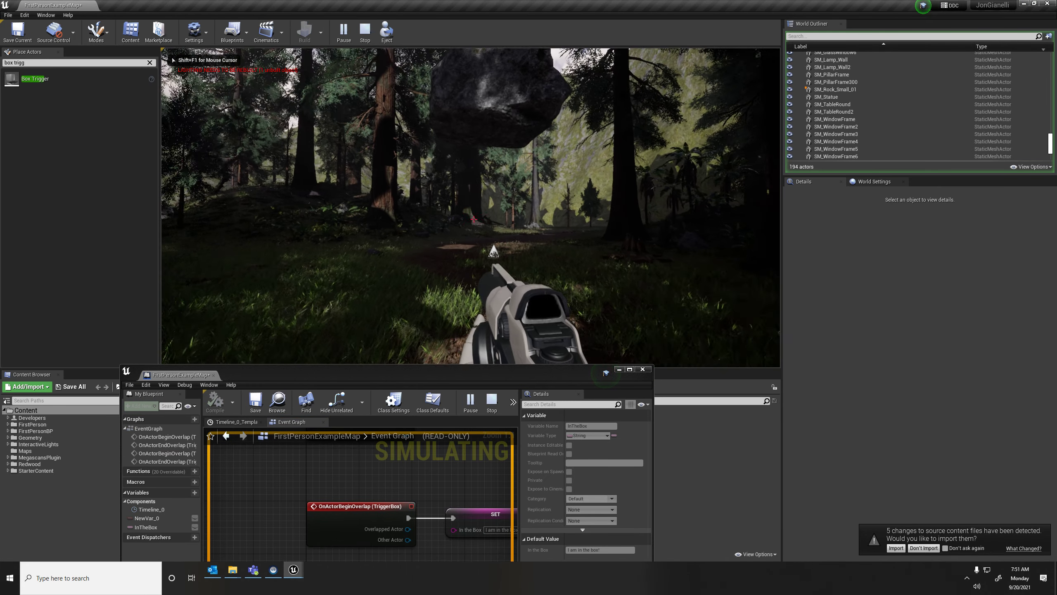
key("w")
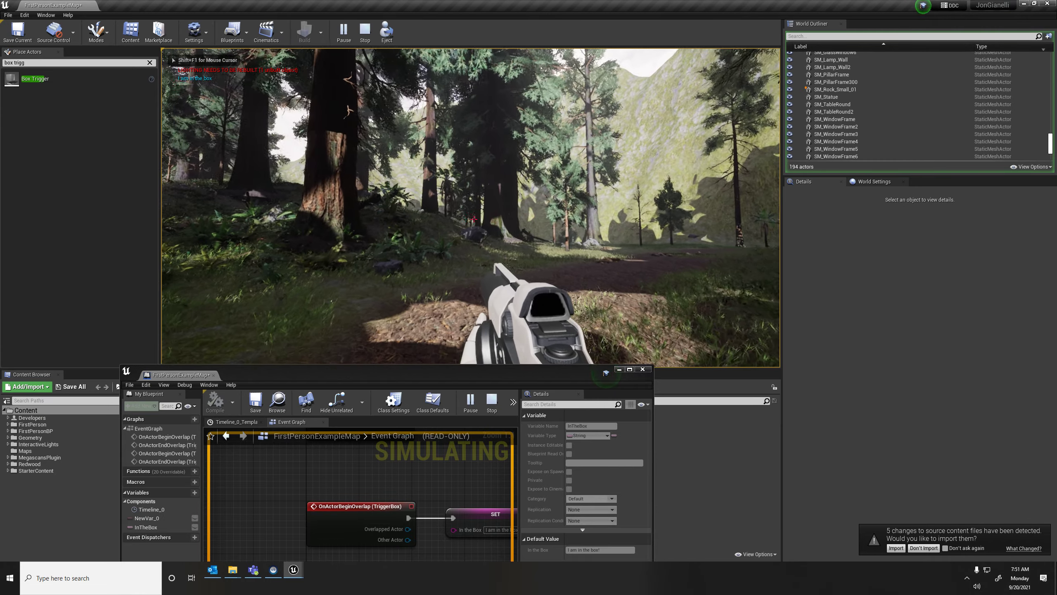
key("w")
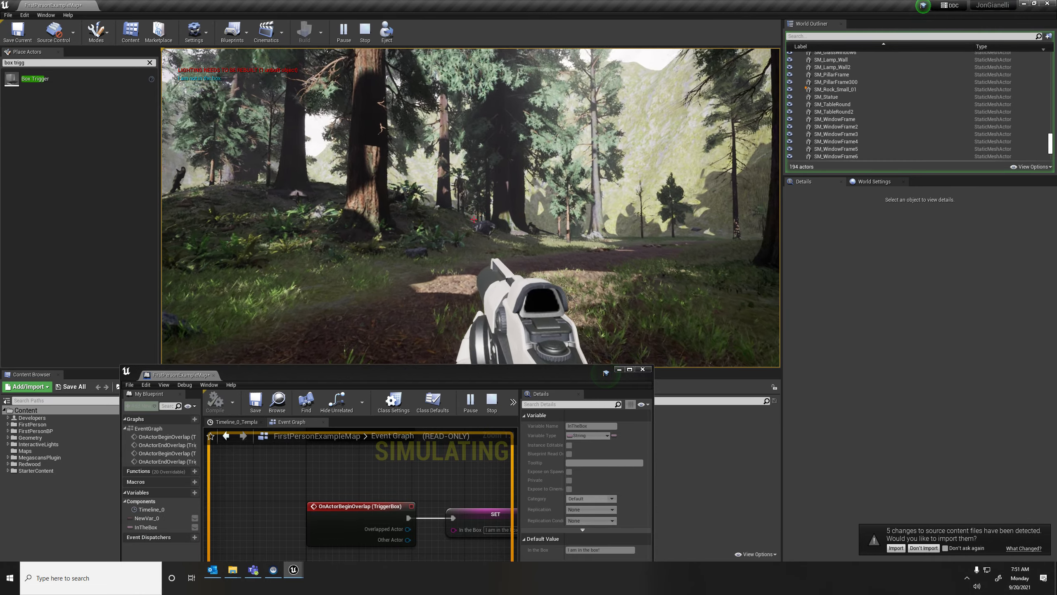
key("s")
key("Escape")
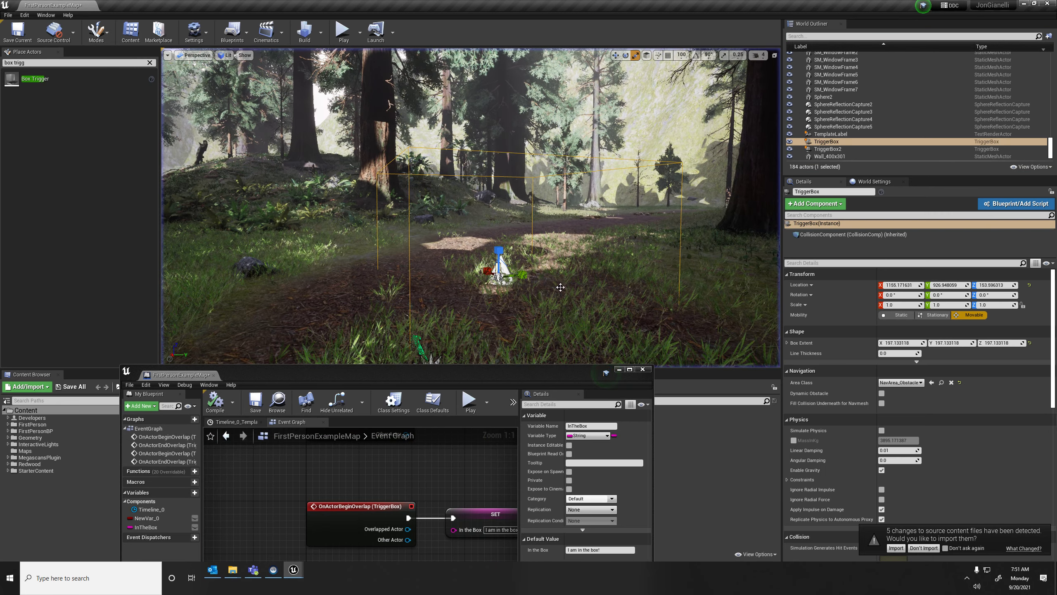
- Enlarge the level blueprint again and move the OnActorBeginOverlap (TriggerBox) event with its Set node closer to the end-overlap row
double_click(541, 374)
left_click_drag(541, 391, 317, 358)
left_click_drag(471, 360, 499, 327)
left_click_drag(368, 175, 389, 232)
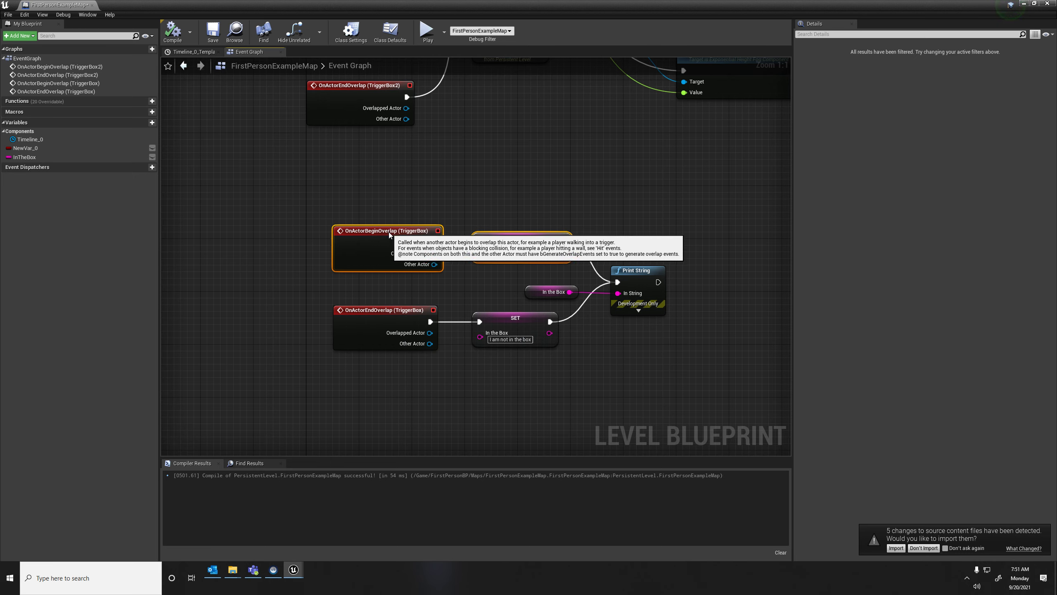
left_click(352, 195)
- Select both TriggerBox overlap events with their Set, In the Box and Print String nodes and create a comment from the selection
left_click_drag(302, 201, 699, 405)
right_click(488, 240)
right_click(494, 237)
left_click_drag(689, 209, 339, 370)
right_click(511, 244)
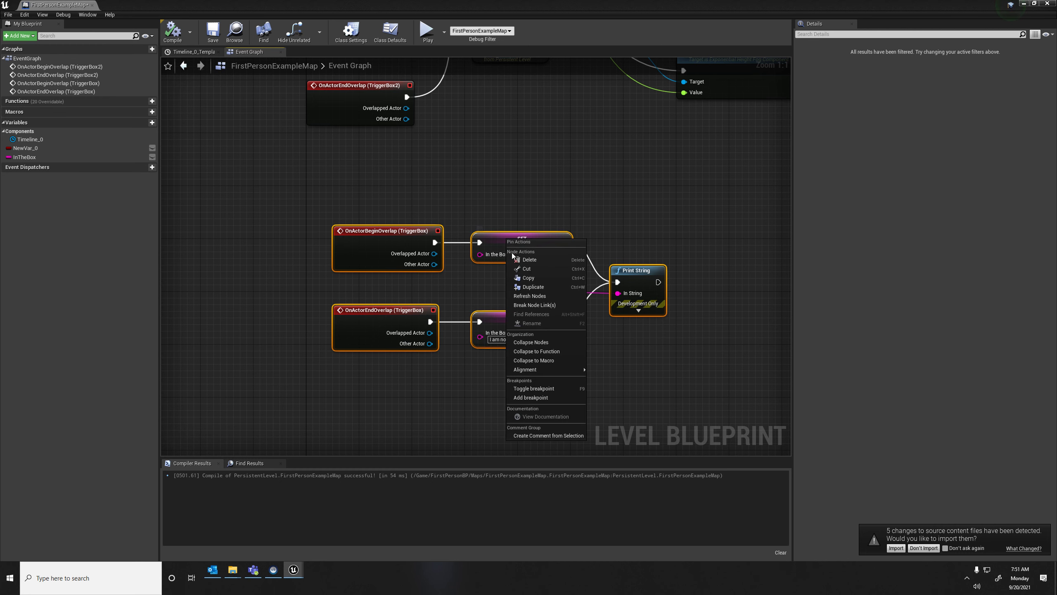
left_click(547, 437)
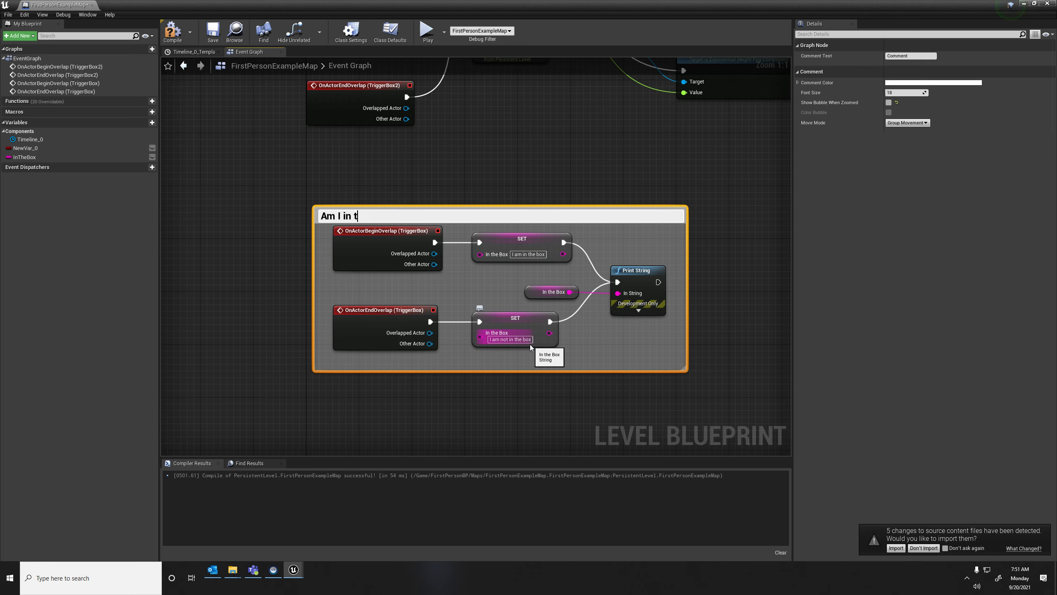
- Title the comment box "Am I in the box?" and undo that rename
key("Return")
left_click(525, 96)
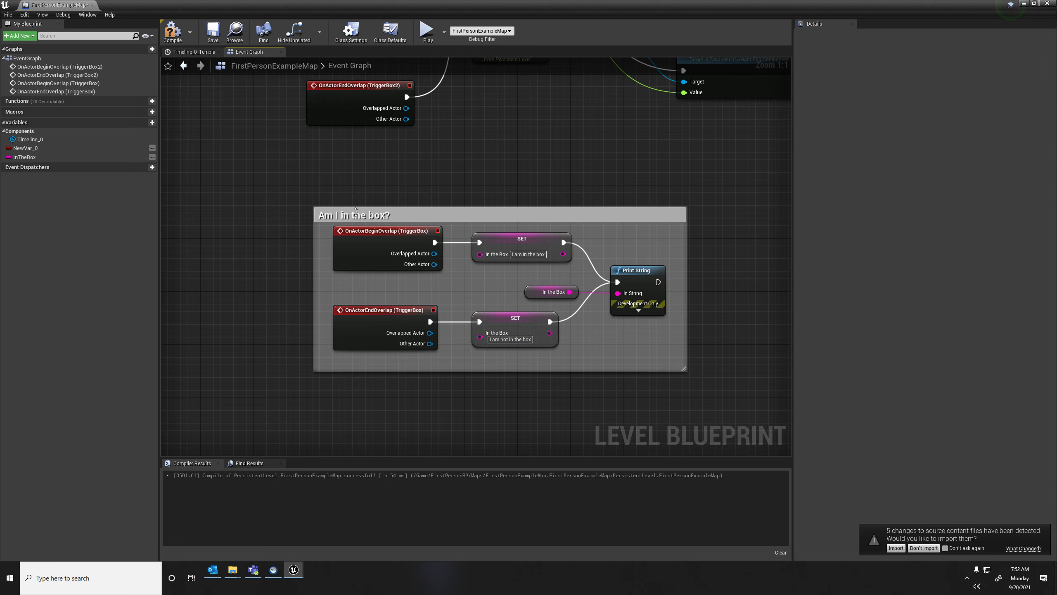
key("ctrl+z")
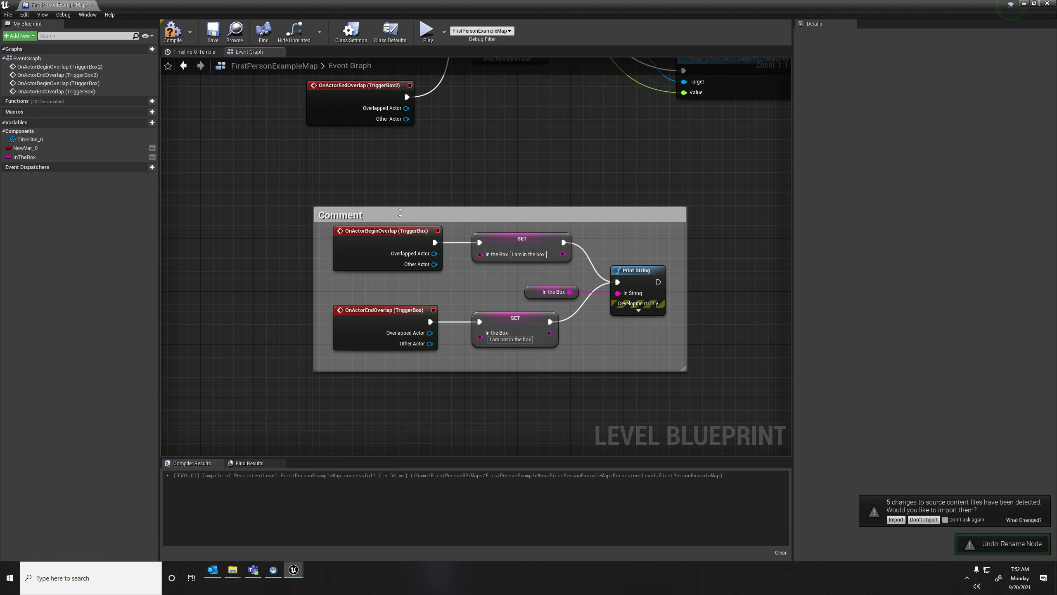
- Open the title of the comment box around the TriggerBox overlap nodes for editing
left_click(359, 220)
right_click(360, 221)
mouse_move(374, 346)
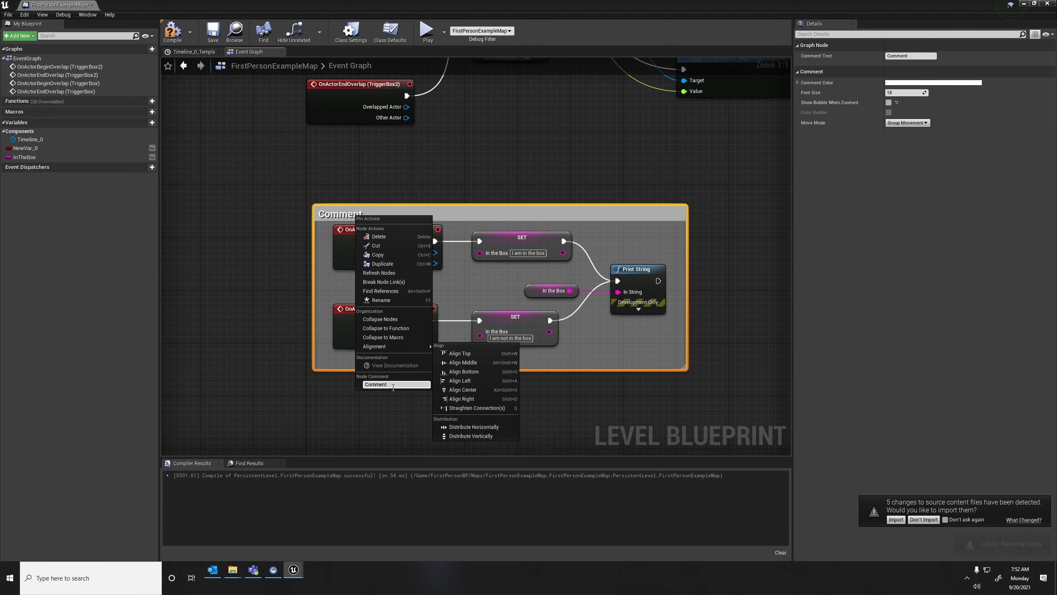
left_click(430, 217)
double_click(366, 215)
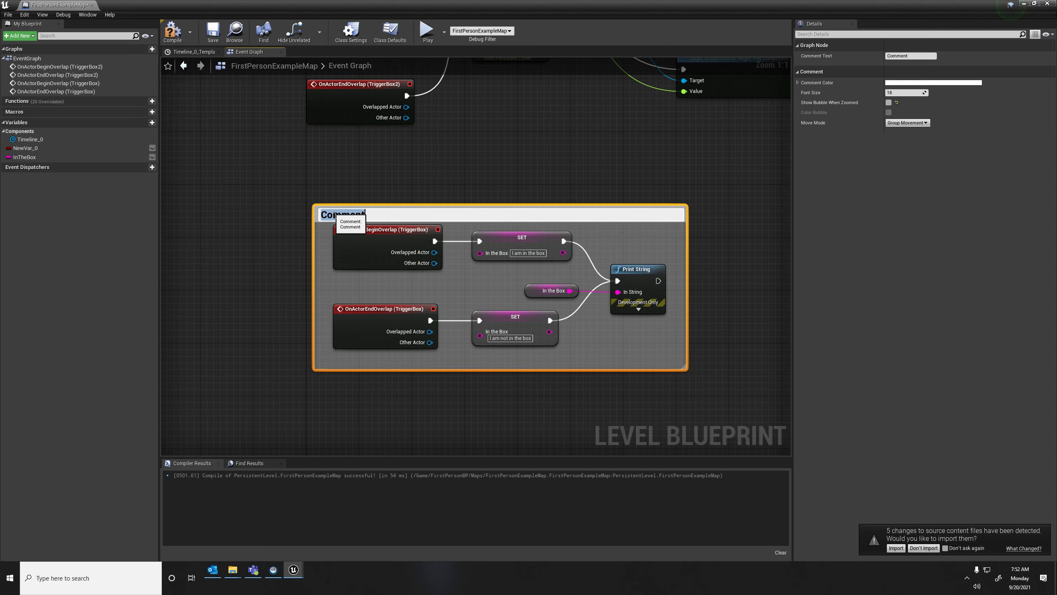